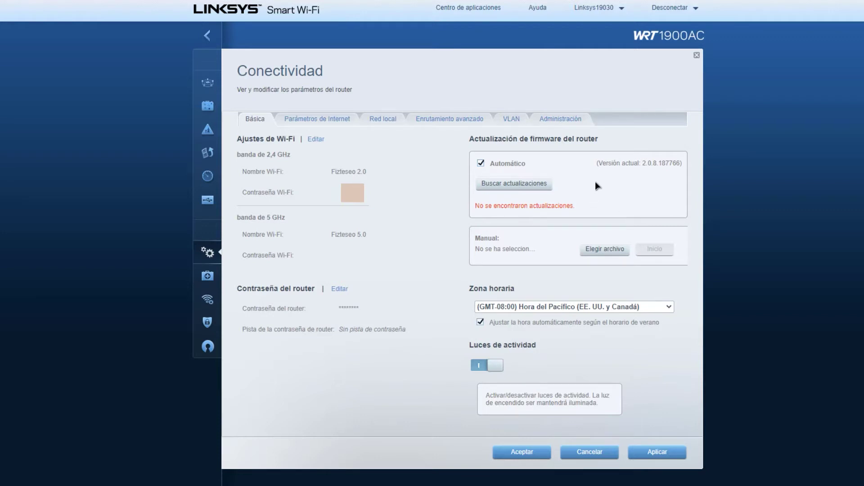
- Run a fresh firmware check, which reports no updates beyond version 2.0.8.187766
{"action": "left_click", "coordinate": [510, 188]}
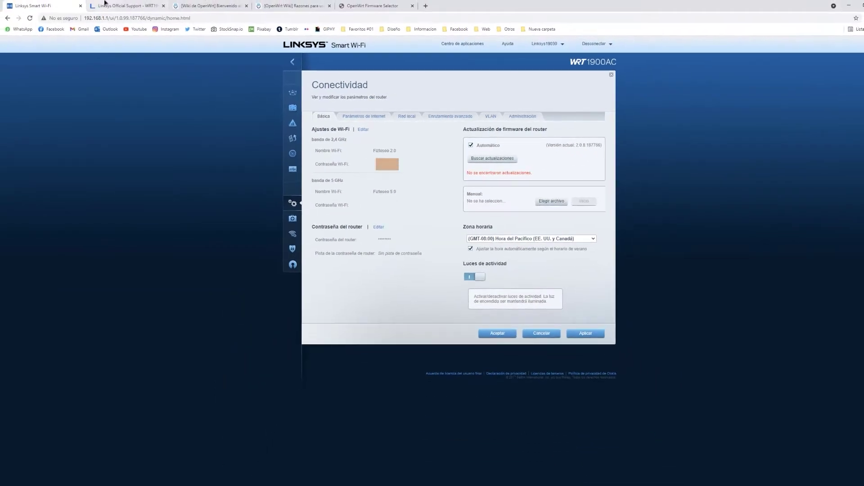
{"action": "left_click", "coordinate": [105, 4]}
- Review the WRT1900AC Version 2.0 firmware entry: 2.0.8.187766, last released 4/26/2018
{"action": "left_click", "coordinate": [299, 163]}
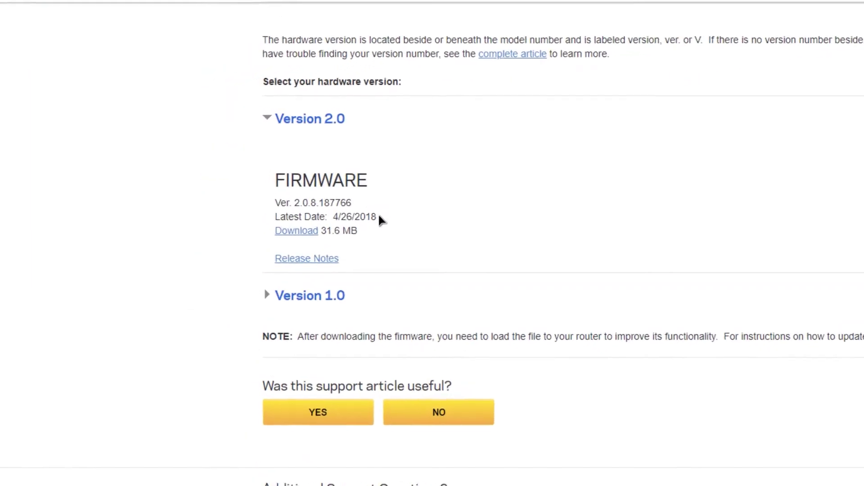
{"action": "double_click", "coordinate": [379, 217]}
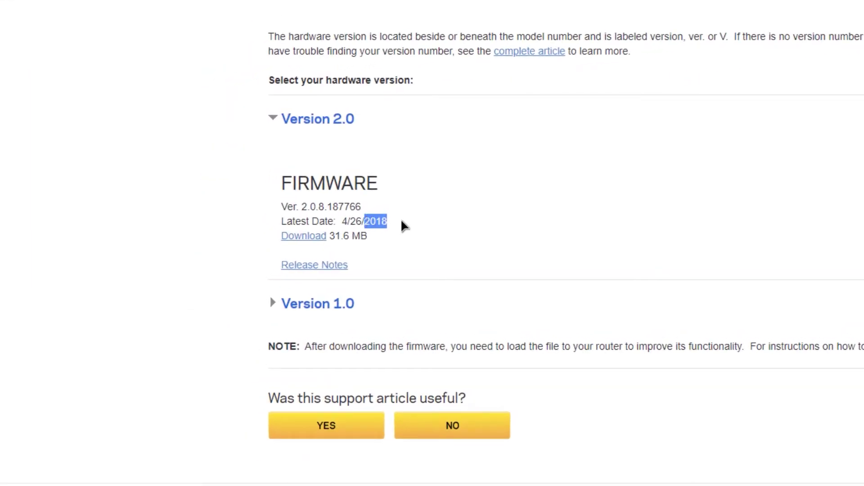
{"action": "left_click", "coordinate": [402, 220]}
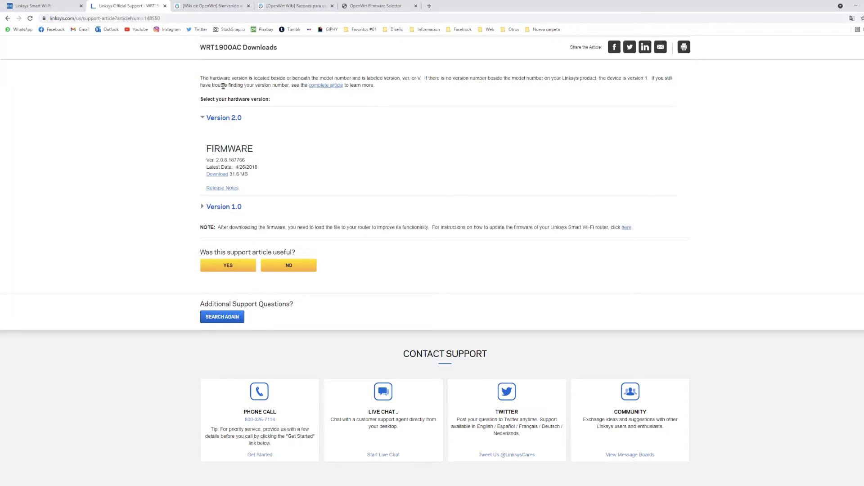
{"action": "left_click", "coordinate": [199, 4]}
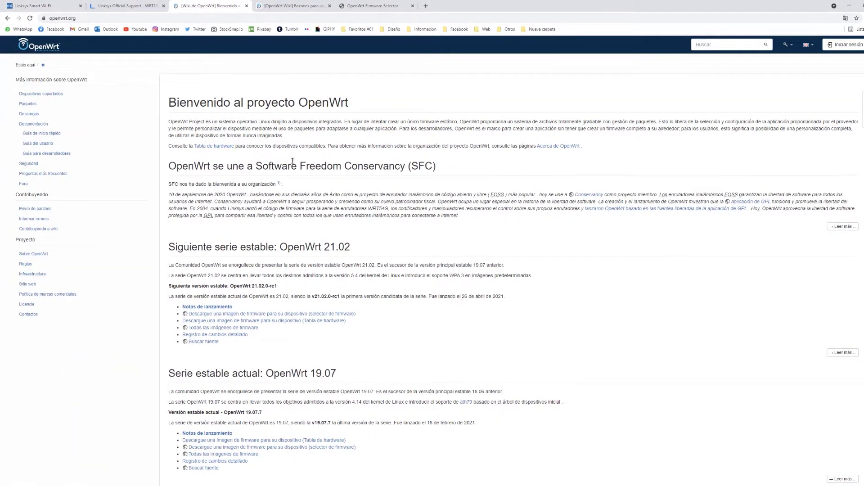
- Read through the Razones para usar OpenWrt page's performance, security and extensibility sections
{"action": "left_click", "coordinate": [293, 6]}
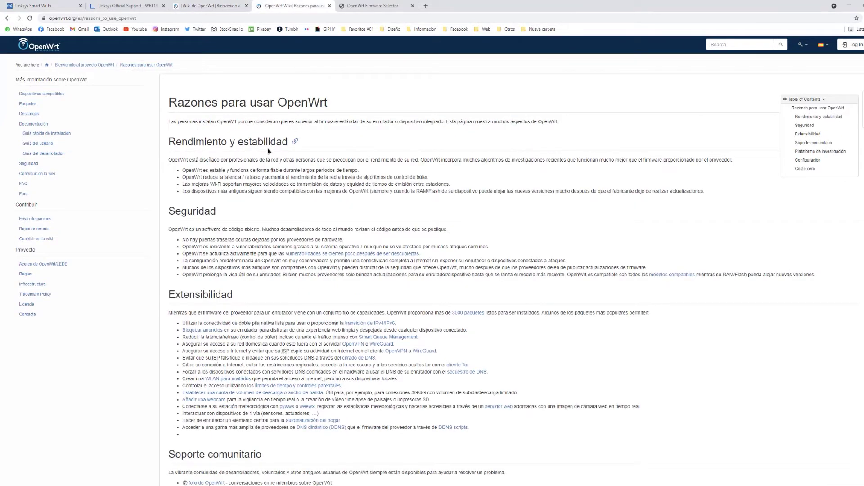
{"action": "left_click_drag", "start_coordinate": [330, 103], "coordinate": [172, 103]}
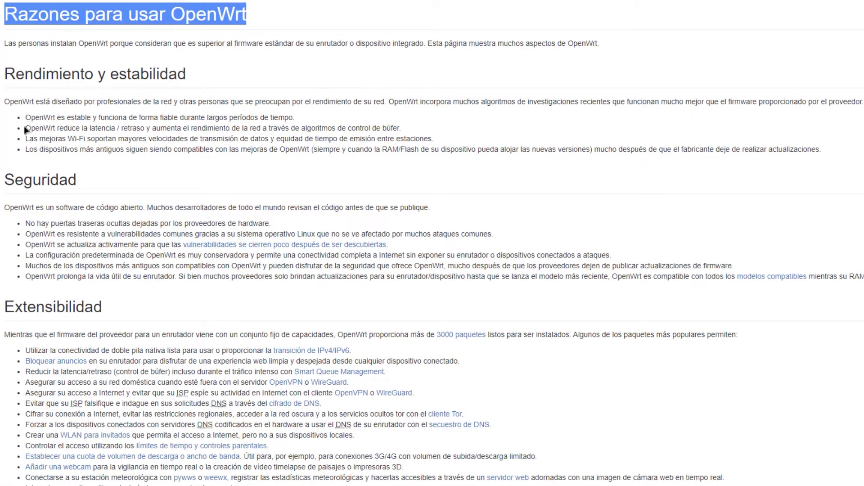
{"action": "left_click_drag", "start_coordinate": [23, 127], "coordinate": [426, 126]}
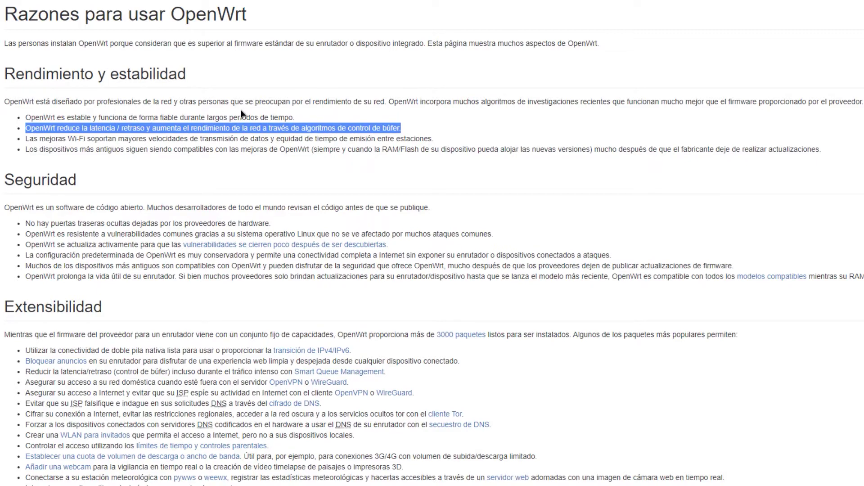
{"action": "left_click_drag", "start_coordinate": [296, 118], "coordinate": [21, 117]}
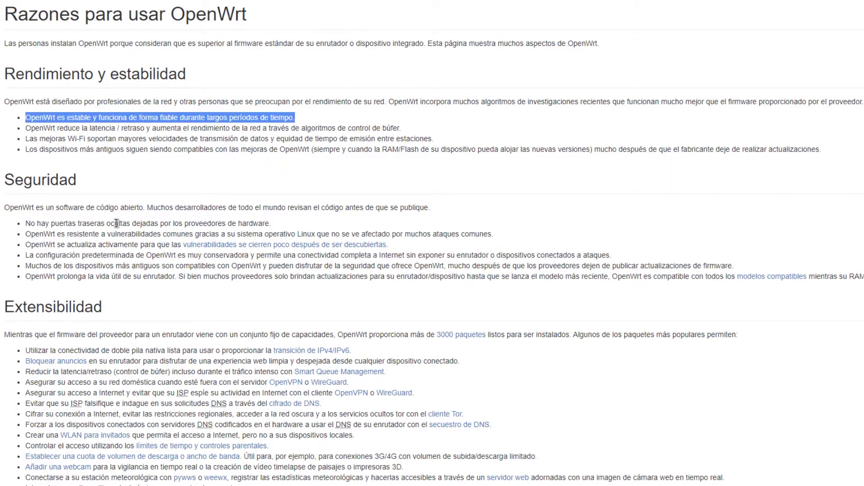
{"action": "left_click", "coordinate": [7, 181]}
{"action": "double_click", "coordinate": [8, 181]}
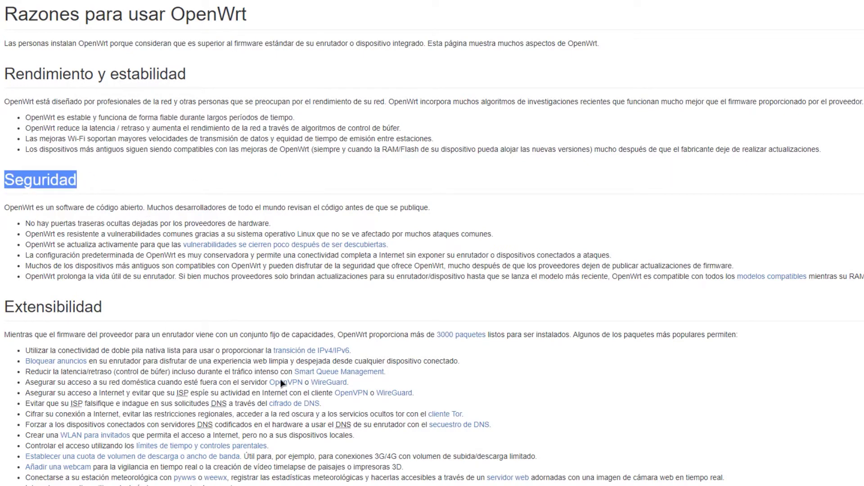
{"action": "left_click", "coordinate": [215, 67]}
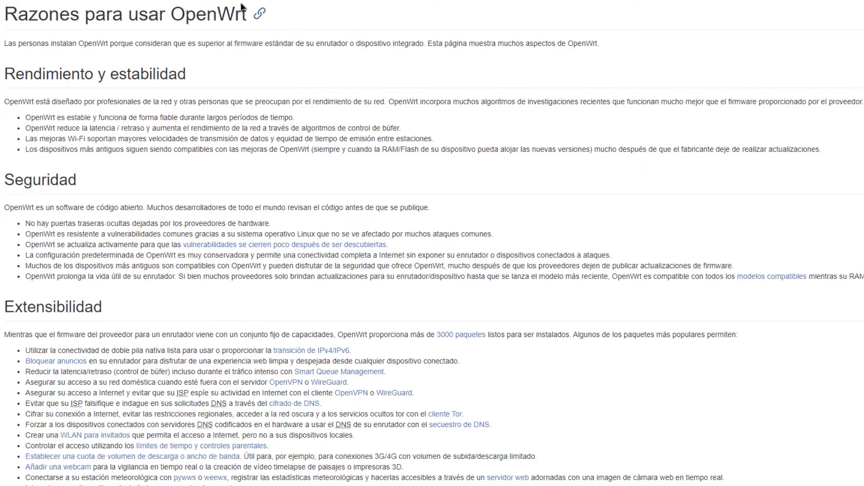
{"action": "left_click_drag", "start_coordinate": [5, 14], "coordinate": [276, 24]}
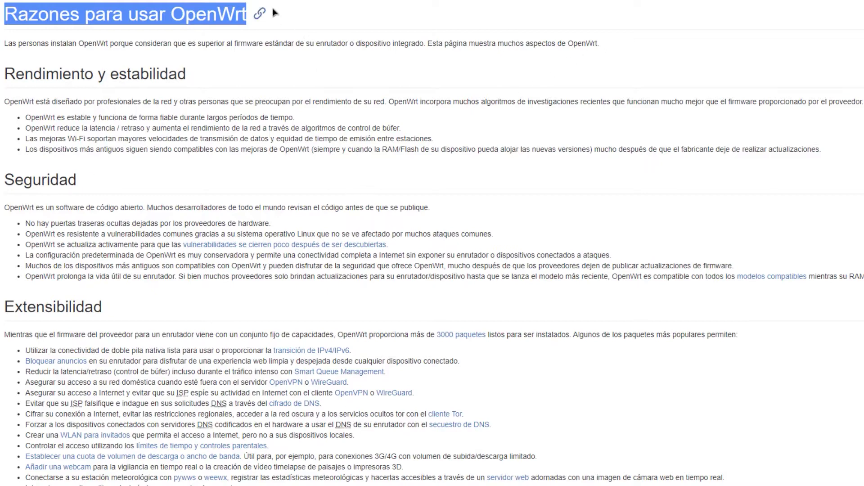
{"action": "left_click", "coordinate": [271, 7]}
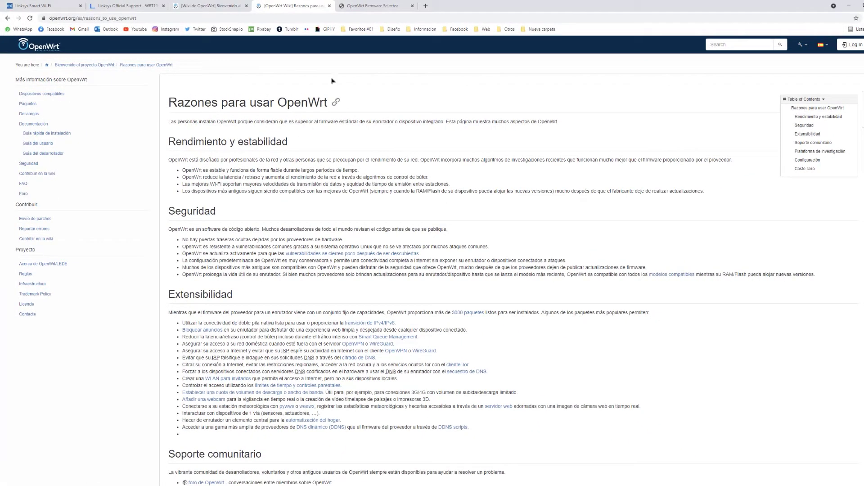
{"action": "left_click", "coordinate": [388, 5]}
- Search 'wrt1900ac' and select the Linksys WRT1900ACv2 (Cobra) model, checking the 19.07.7 build date
{"action": "left_click", "coordinate": [292, 17]}
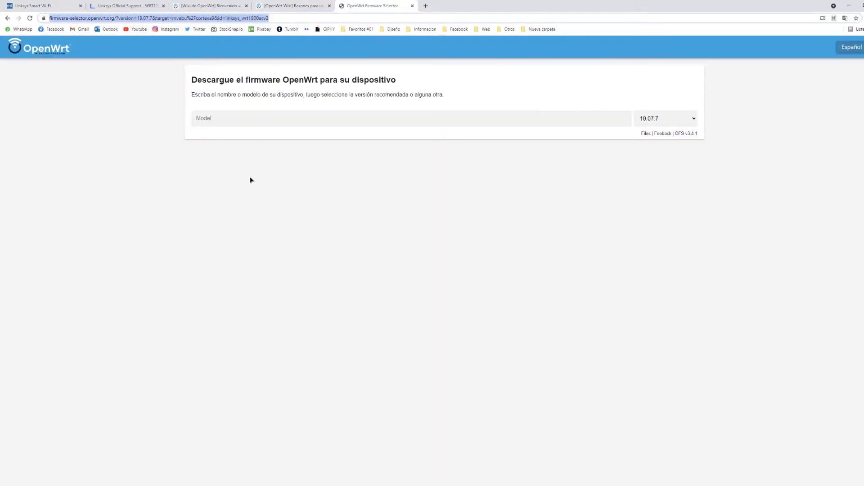
{"action": "left_click", "coordinate": [253, 121]}
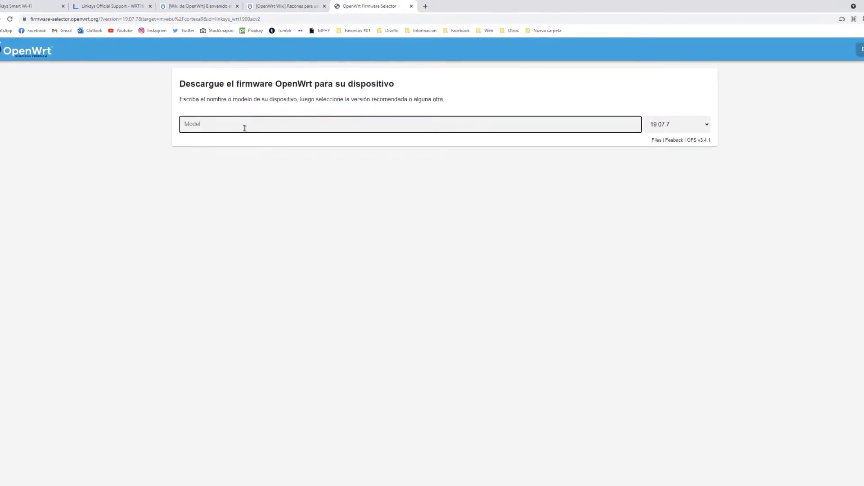
{"action": "type", "text": "wrt"}
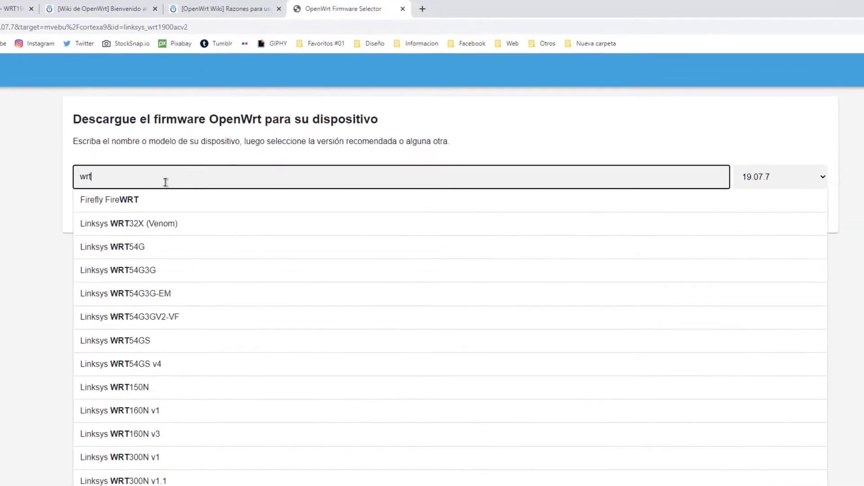
{"action": "type", "text": "1900a"}
{"action": "type", "text": "c"}
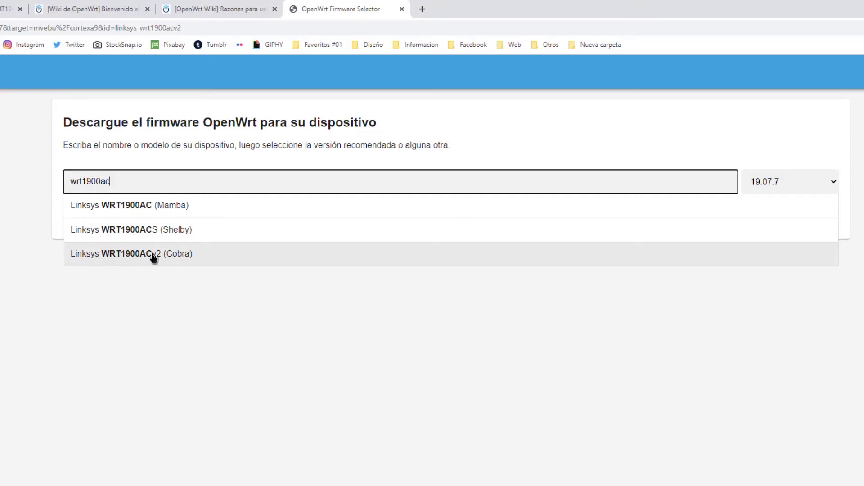
{"action": "left_click", "coordinate": [169, 257]}
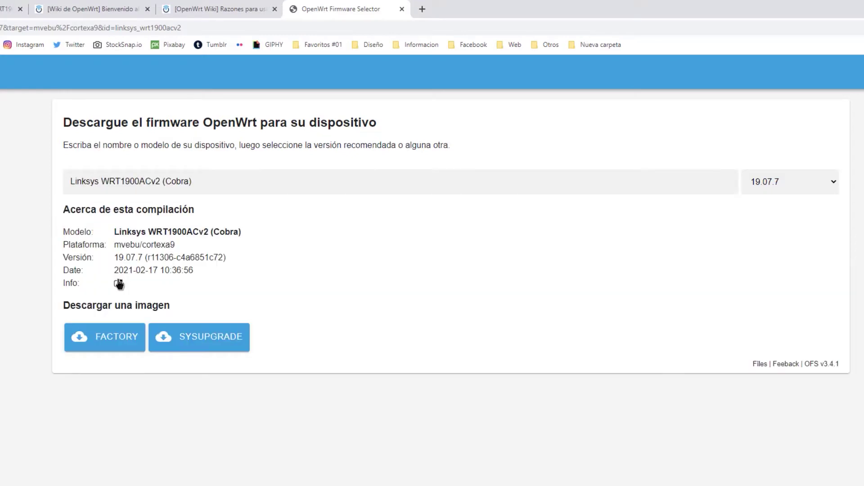
{"action": "mouse_move", "coordinate": [166, 338]}
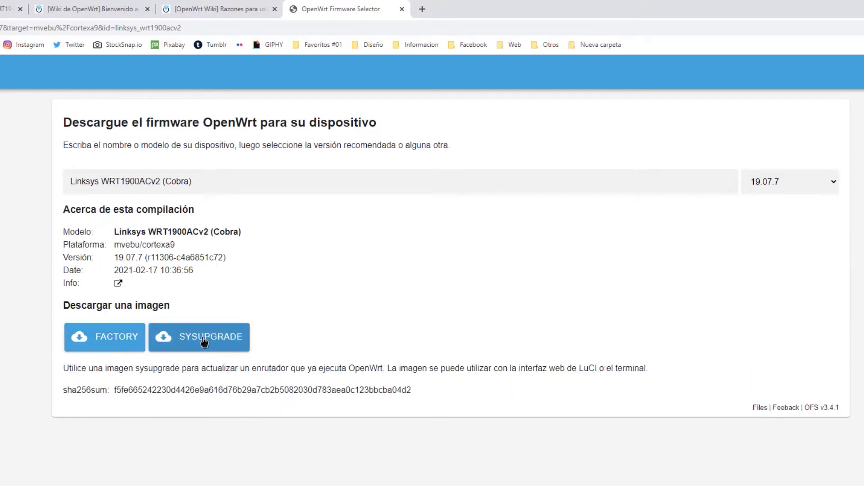
{"action": "mouse_move", "coordinate": [115, 343]}
{"action": "left_click_drag", "start_coordinate": [115, 270], "coordinate": [202, 275]}
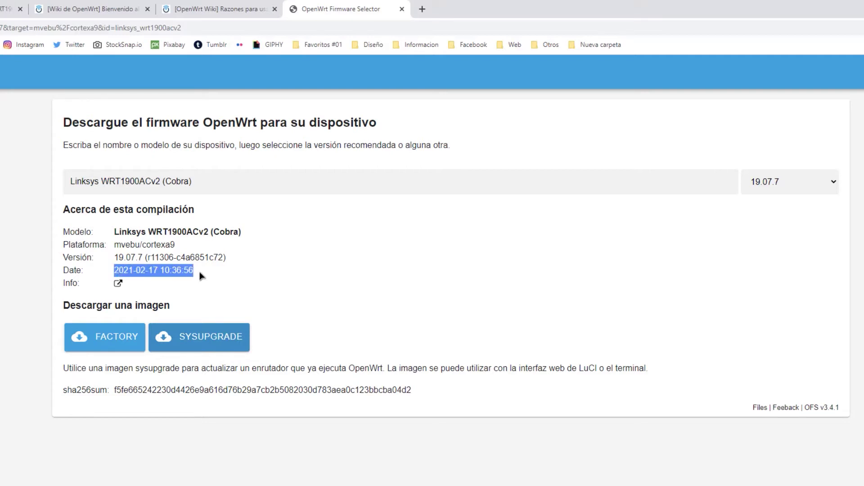
{"action": "left_click", "coordinate": [213, 274]}
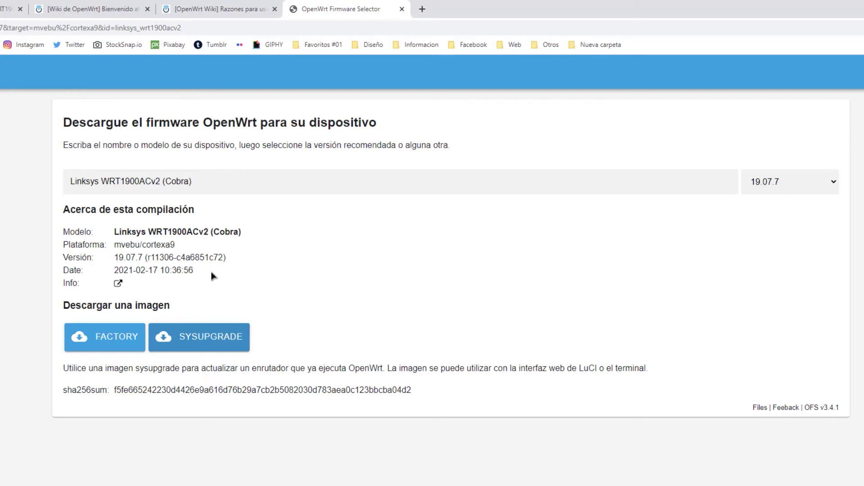
- Download the 19.07.7 factory image for WRT1900ACv2 and save it to the desktop
{"action": "left_click", "coordinate": [109, 339]}
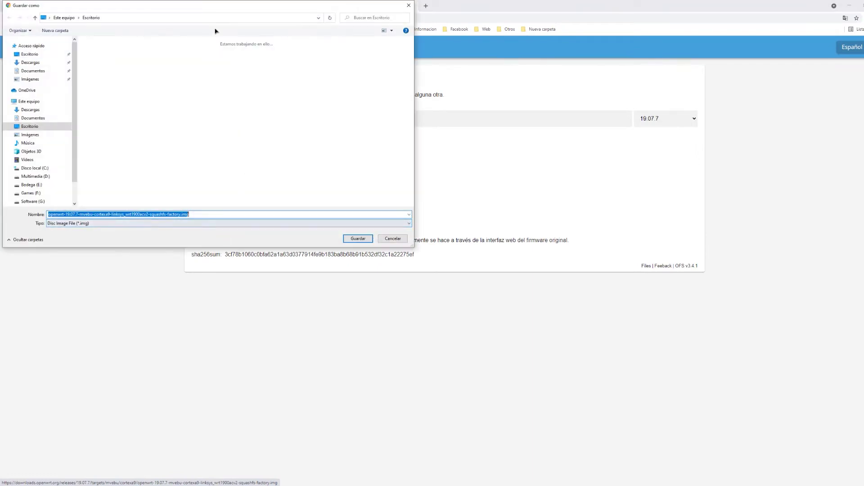
{"action": "left_click_drag", "start_coordinate": [209, 9], "coordinate": [346, 159]}
{"action": "left_click_drag", "start_coordinate": [365, 274], "coordinate": [366, 116]}
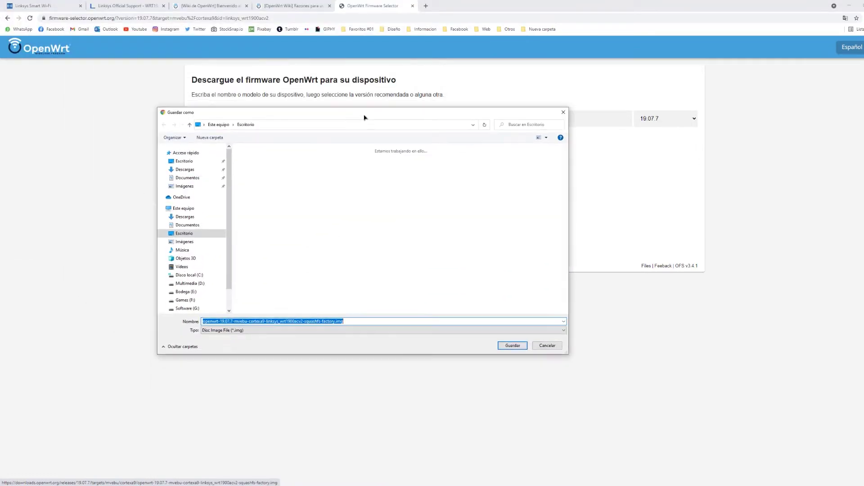
{"action": "left_click", "coordinate": [509, 346]}
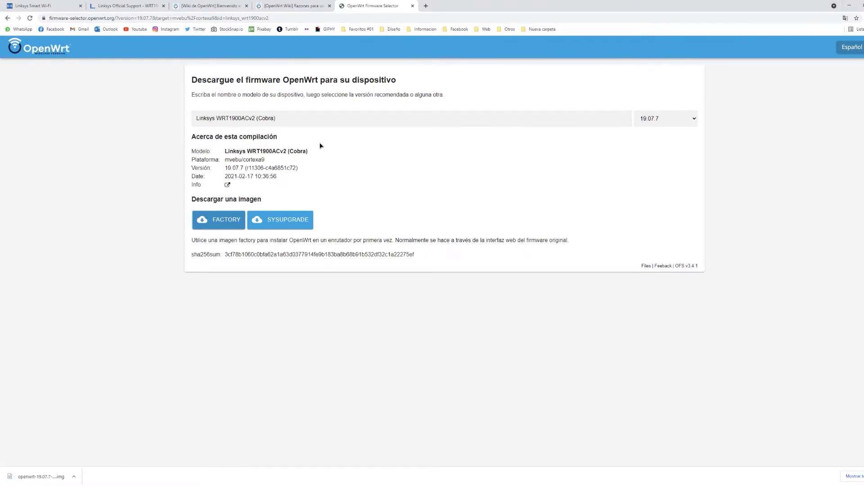
- Load the openwrt-19.07.7 factory image into the manual firmware update and start it
{"action": "left_click", "coordinate": [32, 5]}
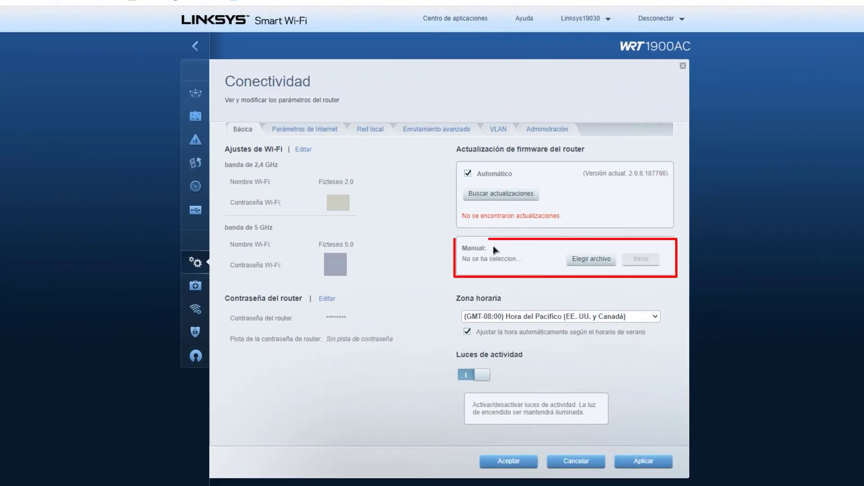
{"action": "left_click", "coordinate": [581, 266]}
{"action": "left_click", "coordinate": [204, 207]}
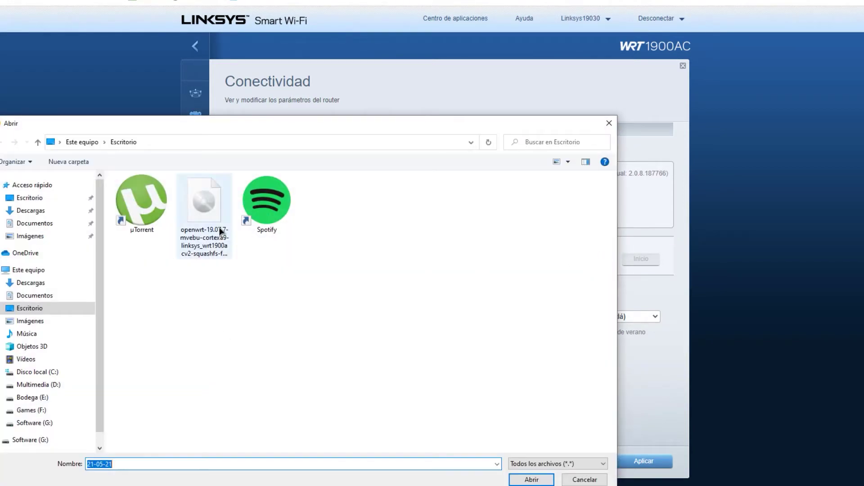
{"action": "left_click", "coordinate": [532, 480]}
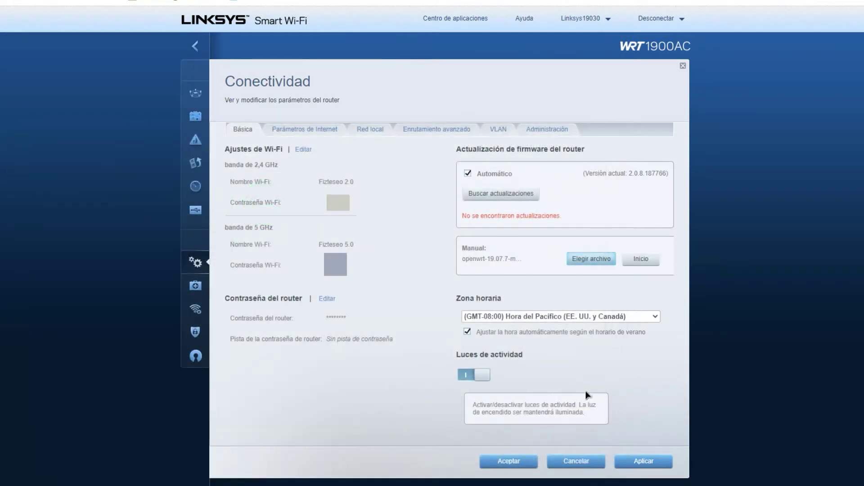
{"action": "left_click", "coordinate": [641, 259]}
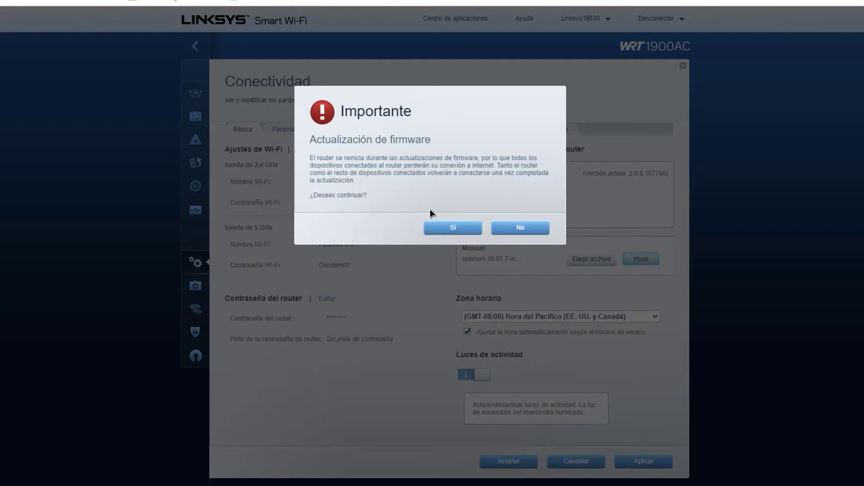
- Accept the firmware installation and let the router restart
{"action": "left_click", "coordinate": [450, 231]}
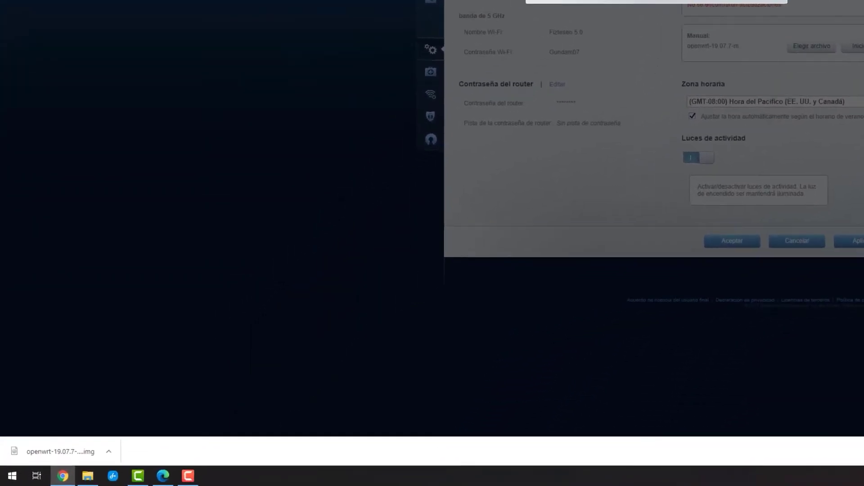
{"action": "key", "text": "super+r"}
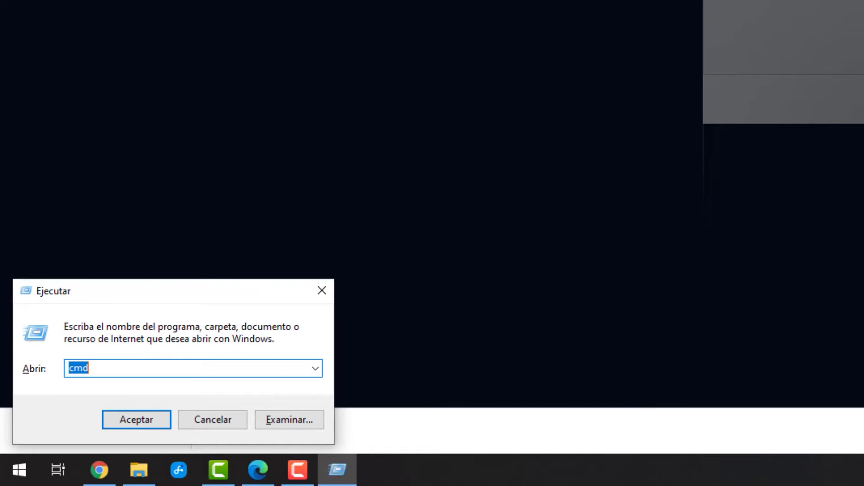
- Run 'ping -t 192.168.1.1' in Command Prompt and acknowledge the router restart notice
{"action": "key", "text": "Return"}
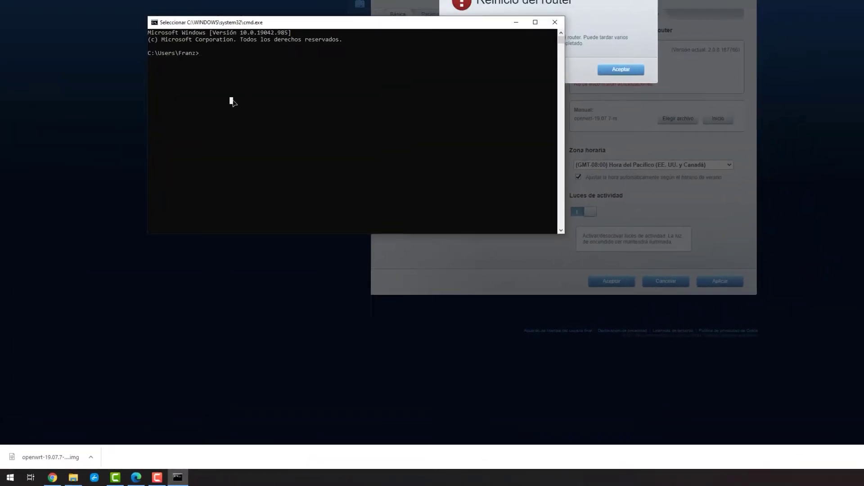
{"action": "type", "text": "1"}
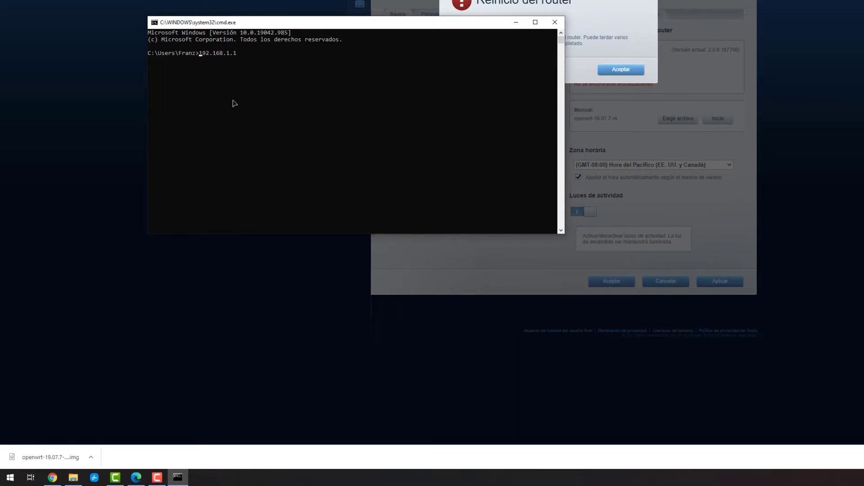
{"action": "type", "text": "92.168.1.1"}
{"action": "key", "text": "Home"}
{"action": "type", "text": "ping -t"}
{"action": "key", "text": "Return"}
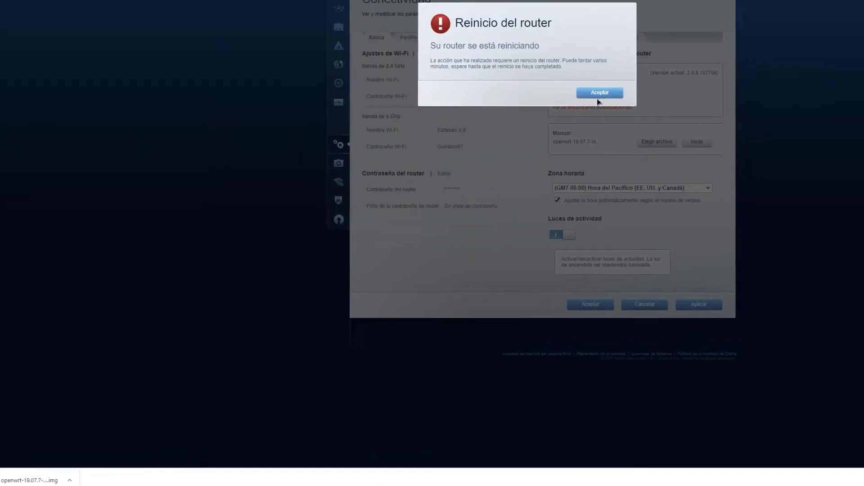
{"action": "left_click", "coordinate": [621, 69]}
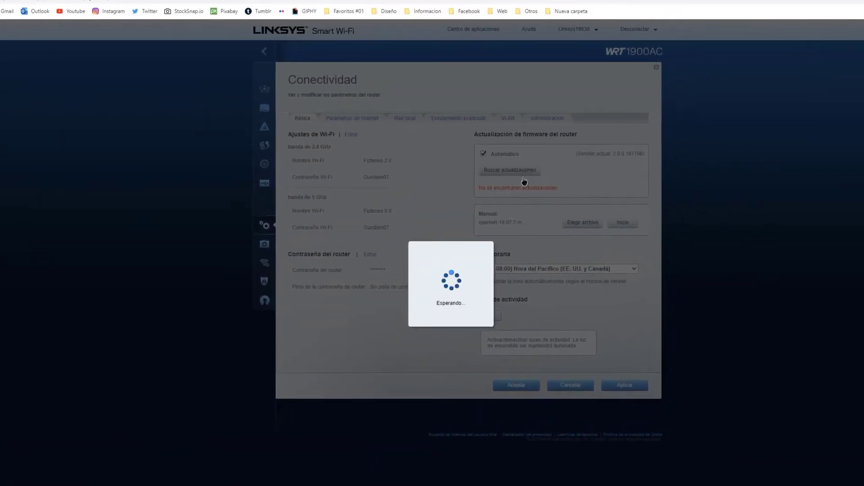
- Load 192.168.1.1 in a new browser tab to reach the OpenWrt login page
{"action": "key", "text": "alt+Tab"}
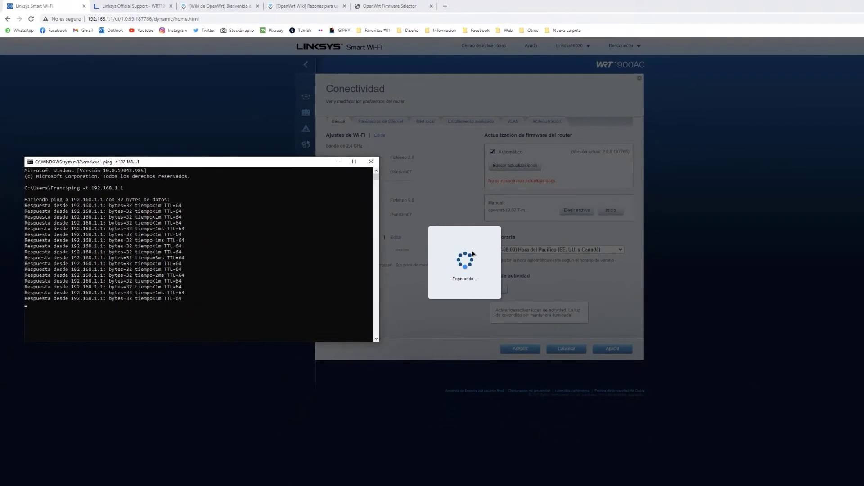
{"action": "left_click", "coordinate": [446, 6]}
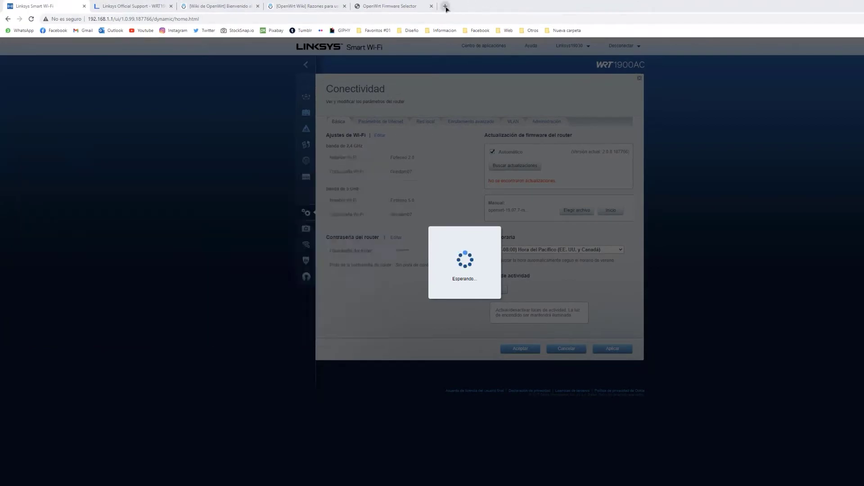
{"action": "type", "text": "192"}
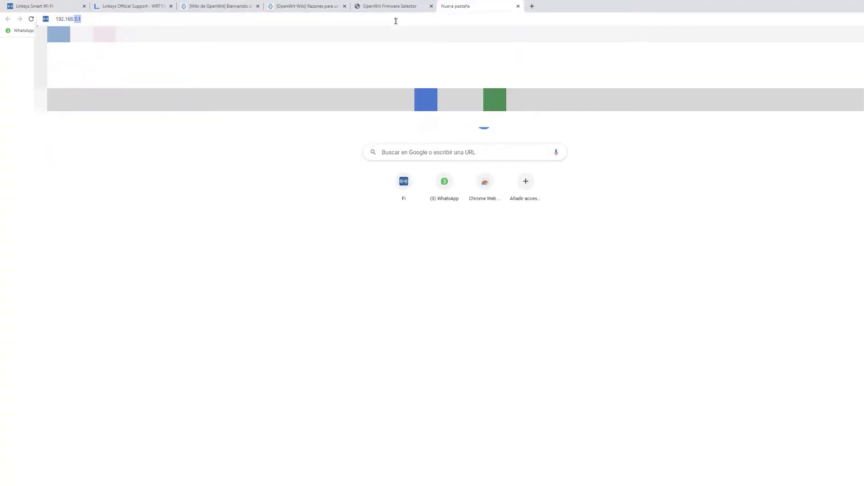
{"action": "type", "text": ".168.1.1"}
{"action": "key", "text": "Return"}
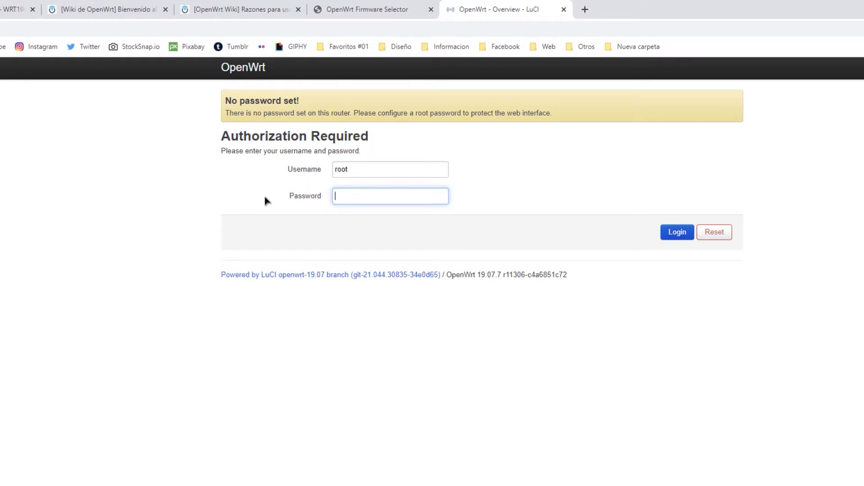
- Log in to LuCI as root by entering the router password
{"action": "type", "text": "•••••••••••"}
{"action": "key", "text": "Return"}
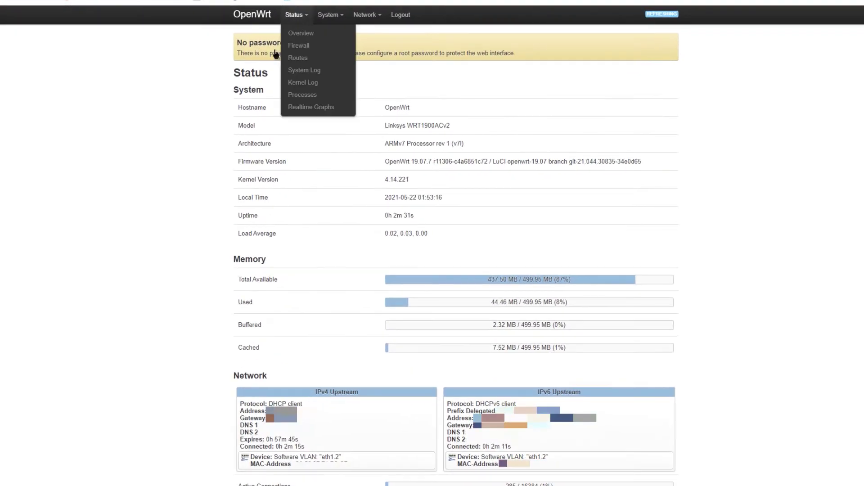
{"action": "left_click_drag", "start_coordinate": [232, 96], "coordinate": [284, 97]}
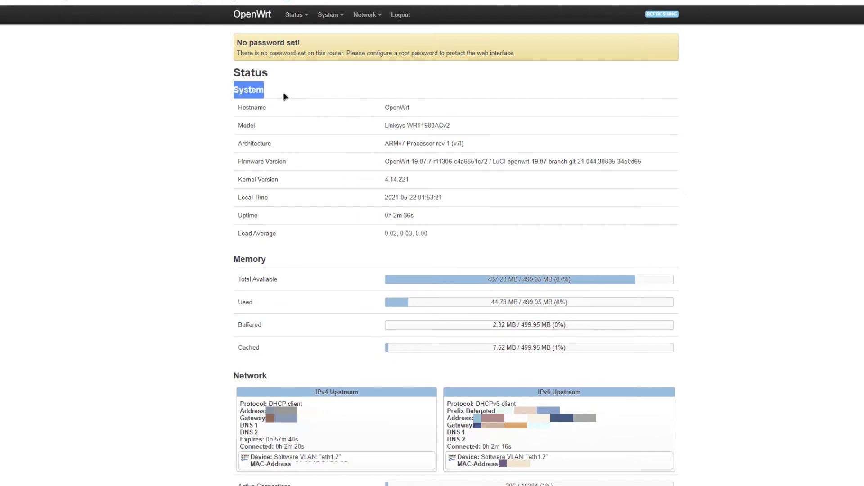
{"action": "left_click", "coordinate": [269, 263]}
{"action": "left_click_drag", "start_coordinate": [269, 263], "coordinate": [227, 270]}
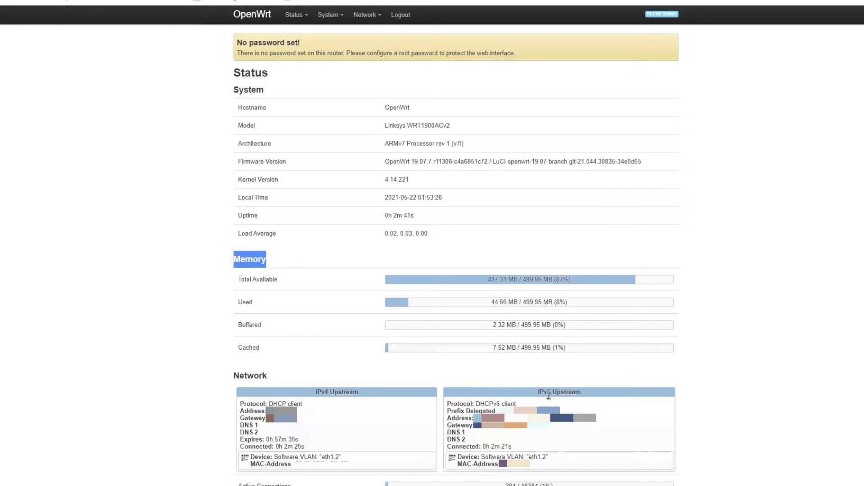
{"action": "scroll", "coordinate": [314, 455], "scroll_direction": "down", "scroll_amount": 5}
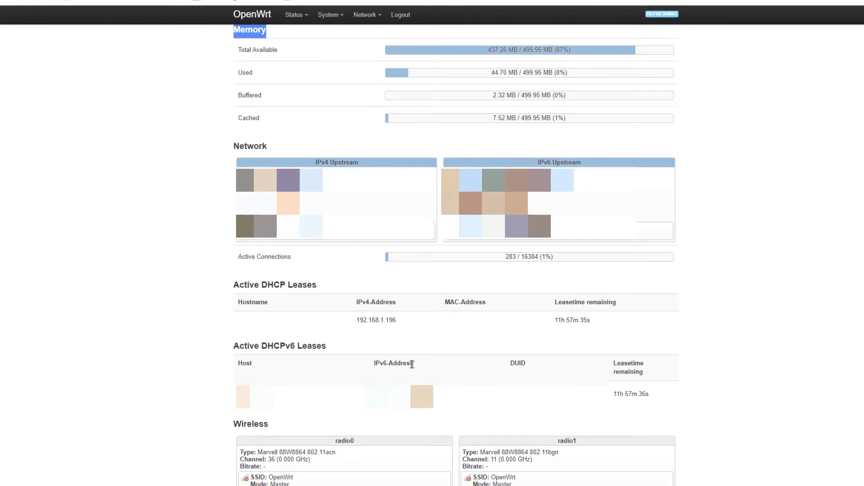
{"action": "scroll", "coordinate": [250, 422], "scroll_direction": "down", "scroll_amount": 3}
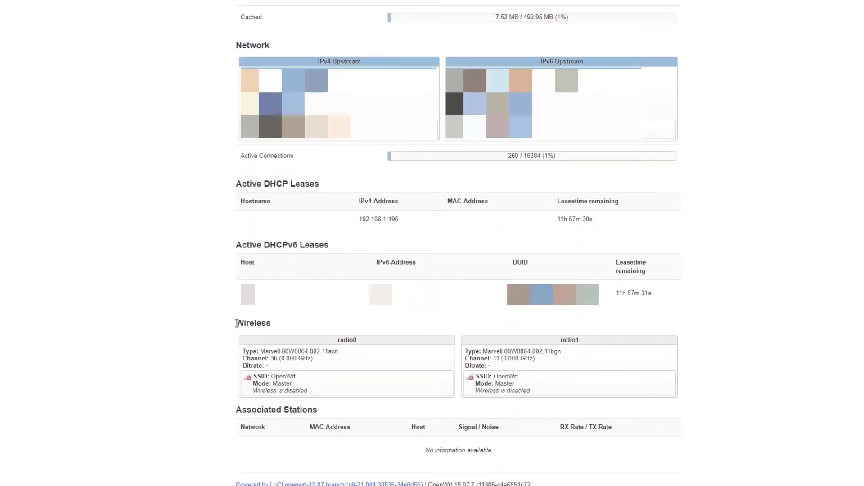
{"action": "left_click_drag", "start_coordinate": [236, 323], "coordinate": [303, 327]}
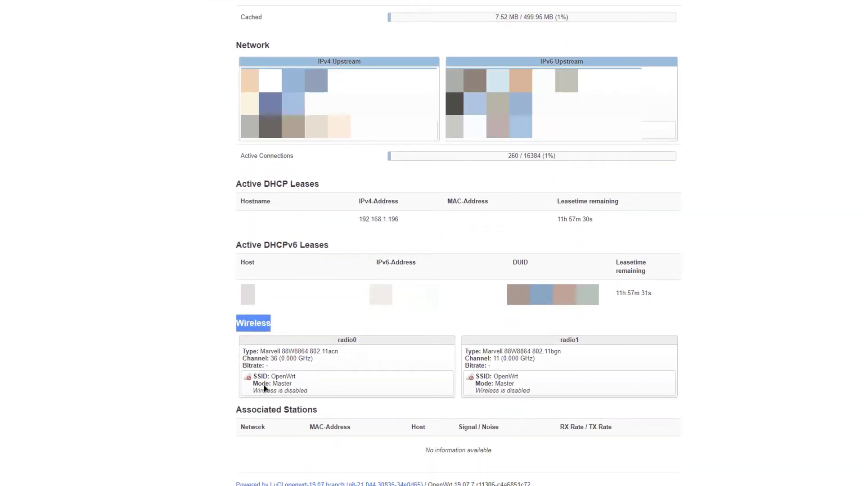
{"action": "left_click_drag", "start_coordinate": [303, 382], "coordinate": [273, 381]}
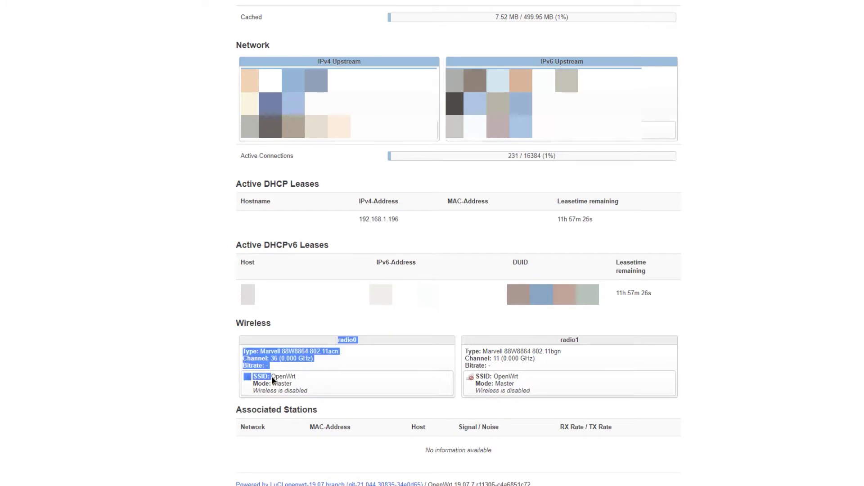
{"action": "left_click", "coordinate": [300, 381]}
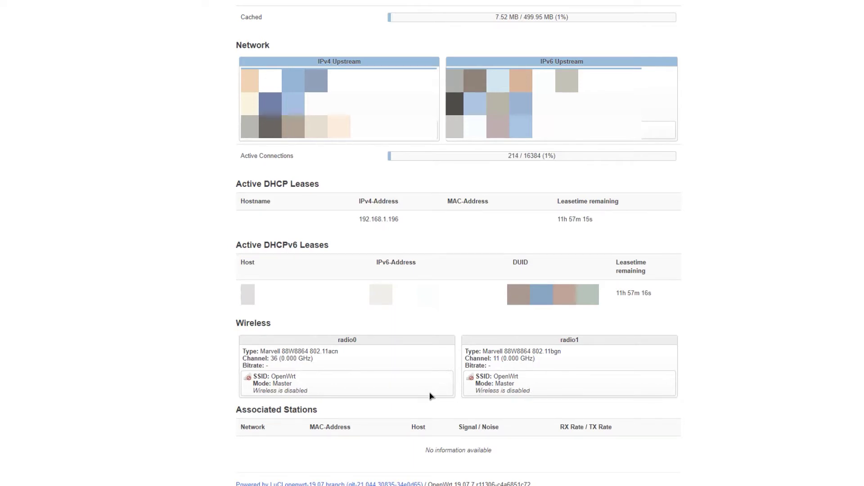
{"action": "scroll", "coordinate": [432, 396], "scroll_direction": "up", "scroll_amount": 5}
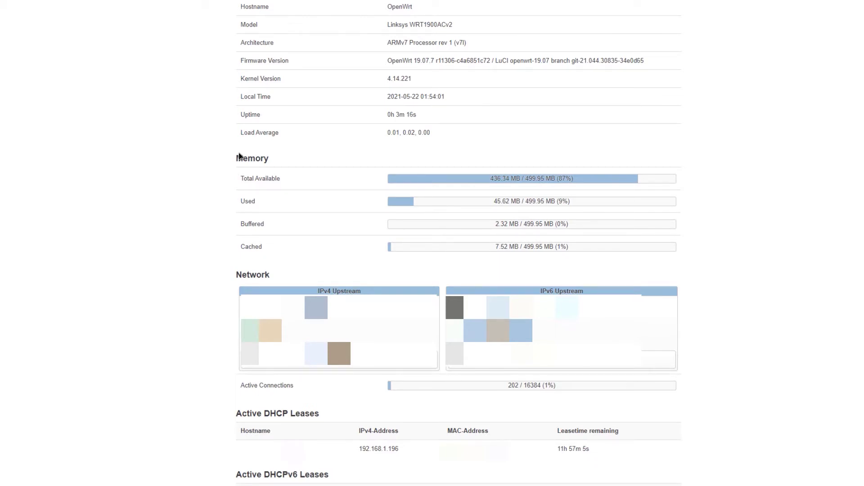
{"action": "mouse_move", "coordinate": [360, 10]}
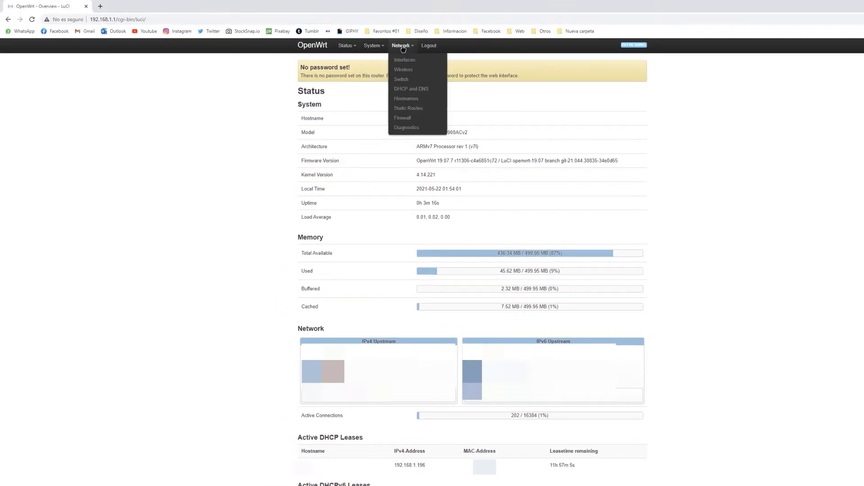
- Refresh the package lists from System > Software with Update lists
{"action": "mouse_move", "coordinate": [352, 50]}
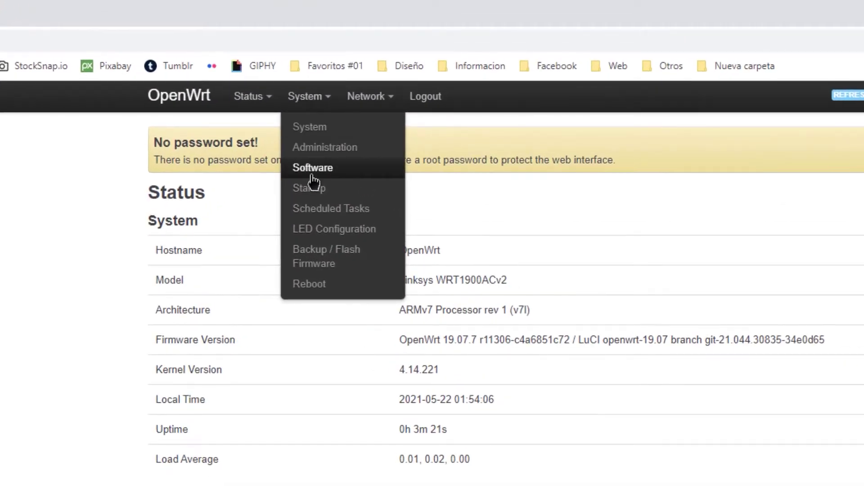
{"action": "left_click", "coordinate": [312, 169]}
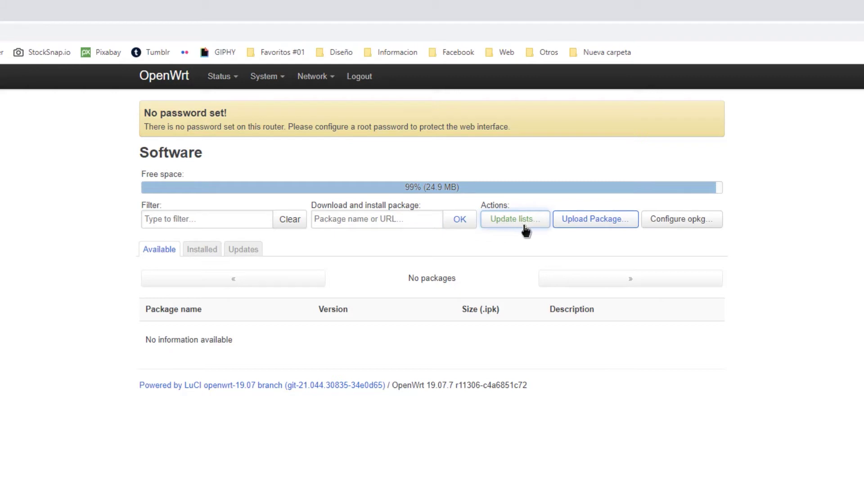
{"action": "left_click", "coordinate": [522, 227]}
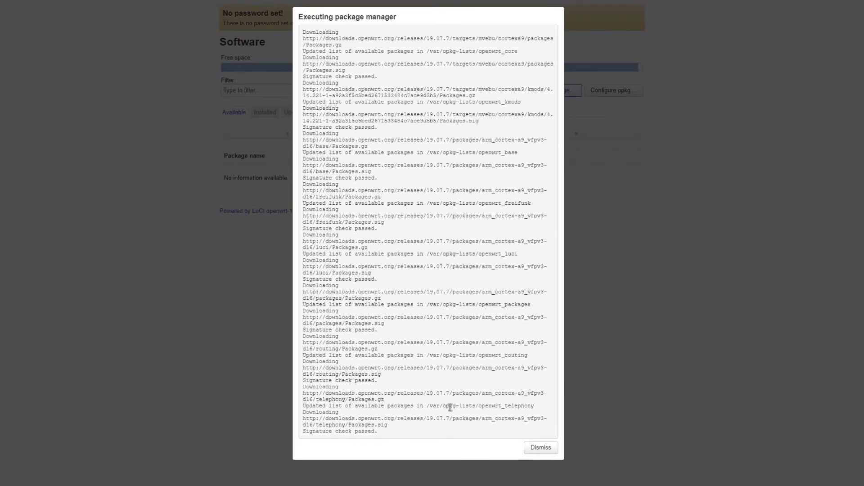
- Filter packages for 'base-es' and install the Spanish translation luci-i18n-base-es
{"action": "left_click", "coordinate": [540, 448]}
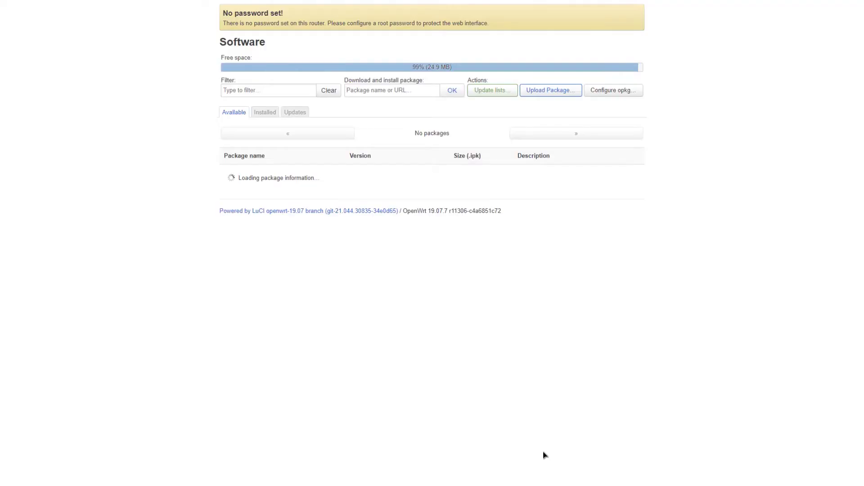
{"action": "scroll", "coordinate": [271, 225], "scroll_direction": "down", "scroll_amount": 1}
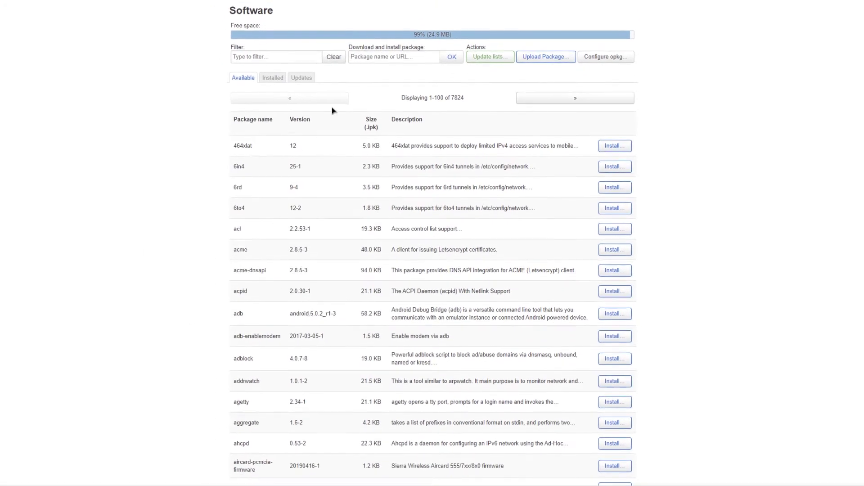
{"action": "left_click", "coordinate": [263, 81]}
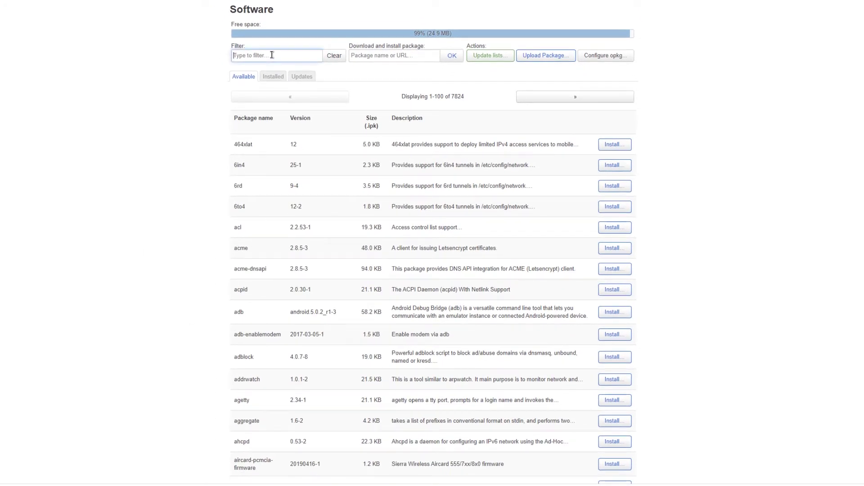
{"action": "type", "text": "base"}
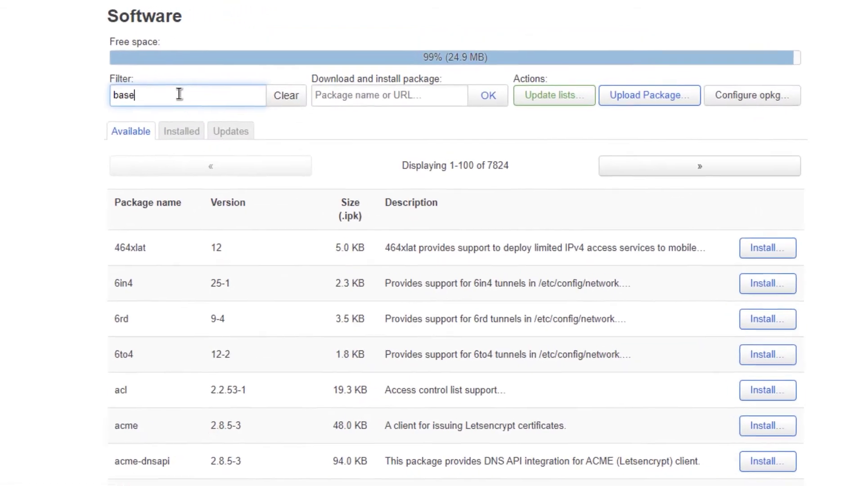
{"action": "type", "text": "-"}
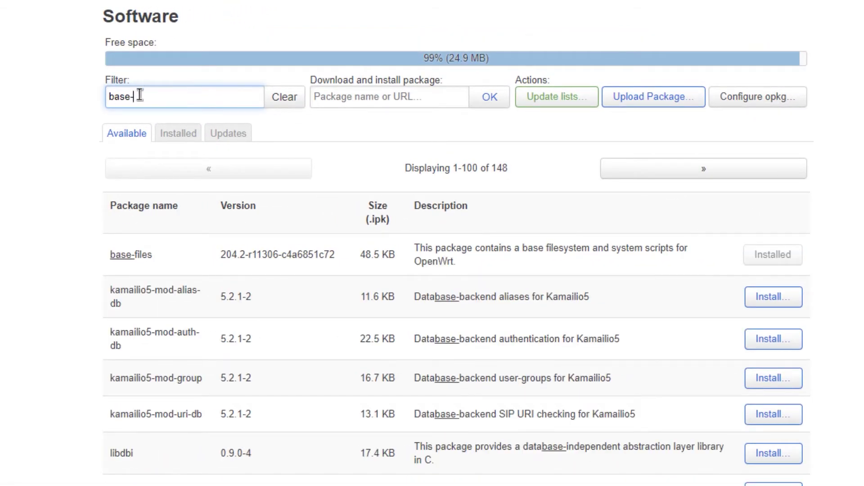
{"action": "type", "text": "es"}
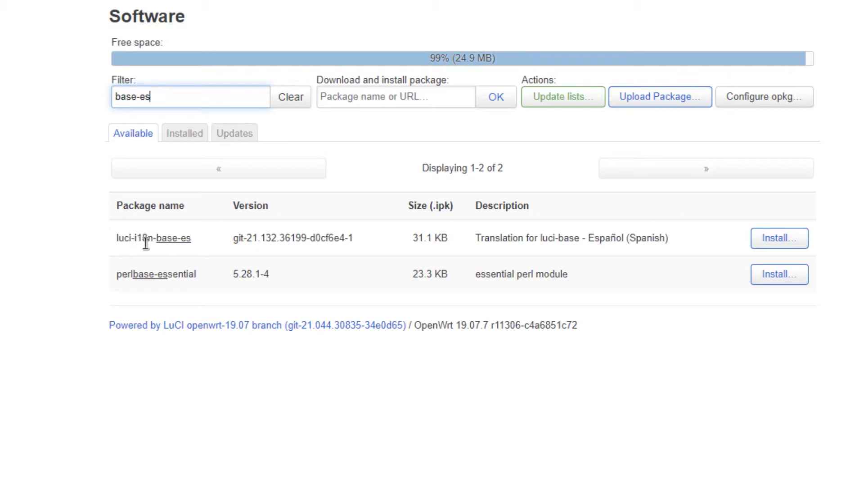
{"action": "left_click", "coordinate": [788, 246]}
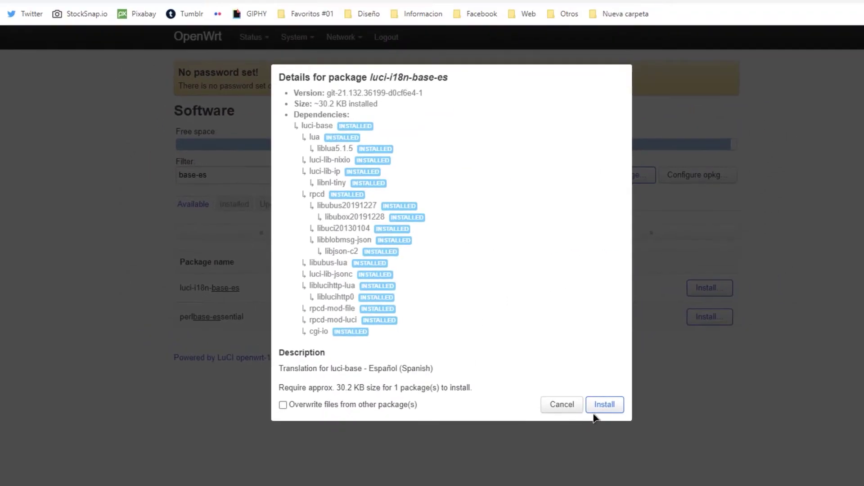
{"action": "left_click", "coordinate": [605, 405]}
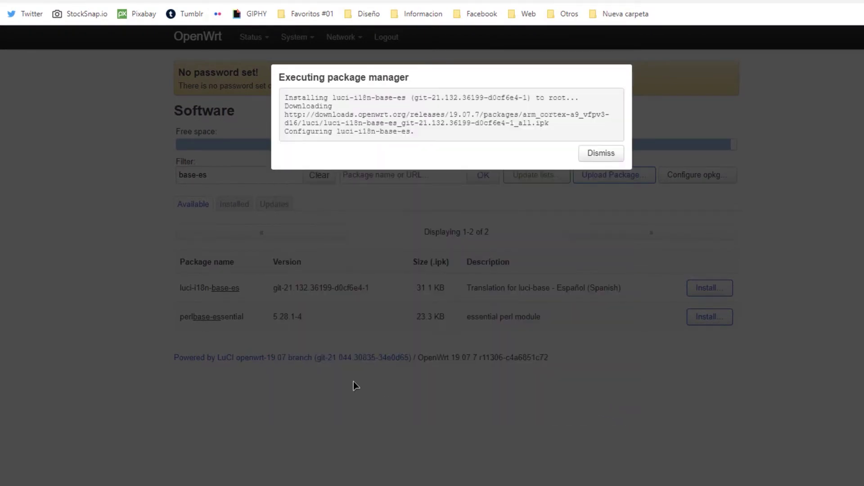
{"action": "left_click", "coordinate": [602, 154]}
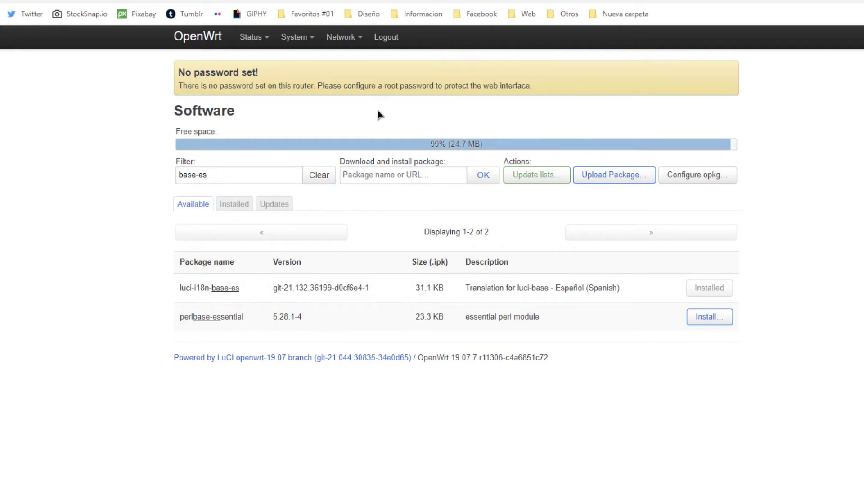
- Reload LuCI so it appears in Spanish and highlight the '¡Sin contraseña!' warning
{"action": "key", "text": "F5"}
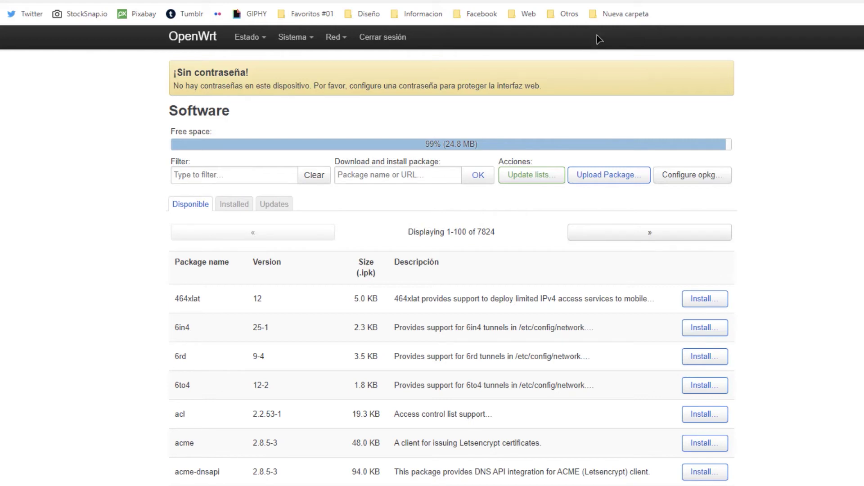
{"action": "left_click_drag", "start_coordinate": [560, 90], "coordinate": [174, 76]}
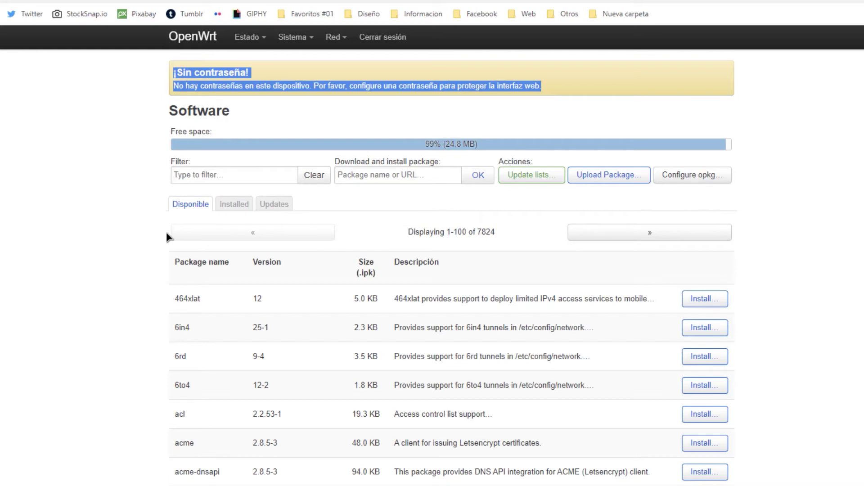
{"action": "left_click_drag", "start_coordinate": [562, 91], "coordinate": [164, 81]}
{"action": "mouse_move", "coordinate": [293, 41]}
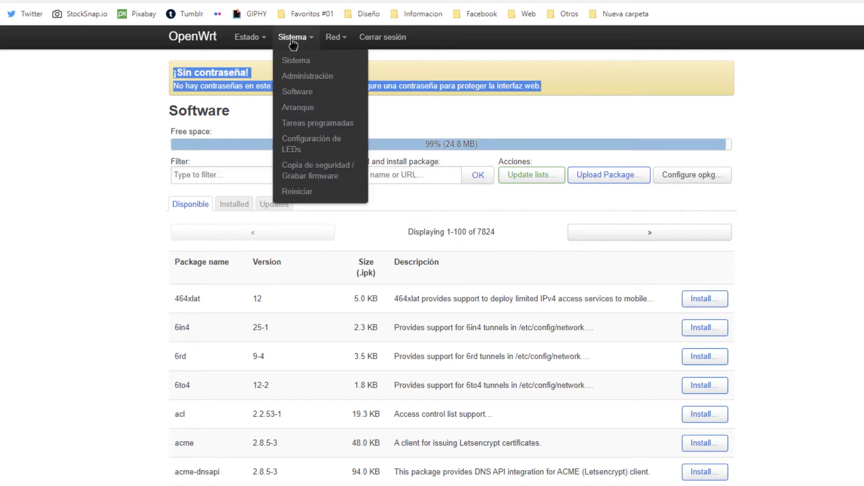
- Enter and confirm a new router administrator password on the Contraseña del router page, then save
{"action": "left_click", "coordinate": [301, 83]}
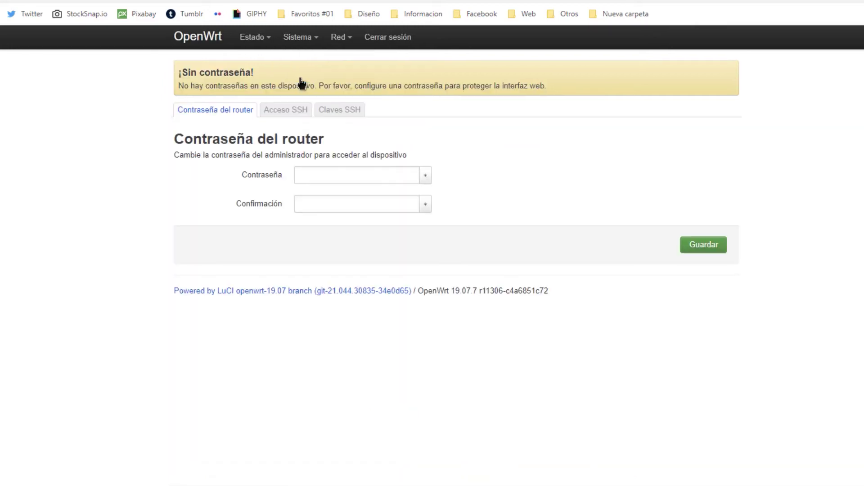
{"action": "left_click", "coordinate": [316, 178]}
{"action": "left_click", "coordinate": [320, 201]}
{"action": "left_click", "coordinate": [332, 168]}
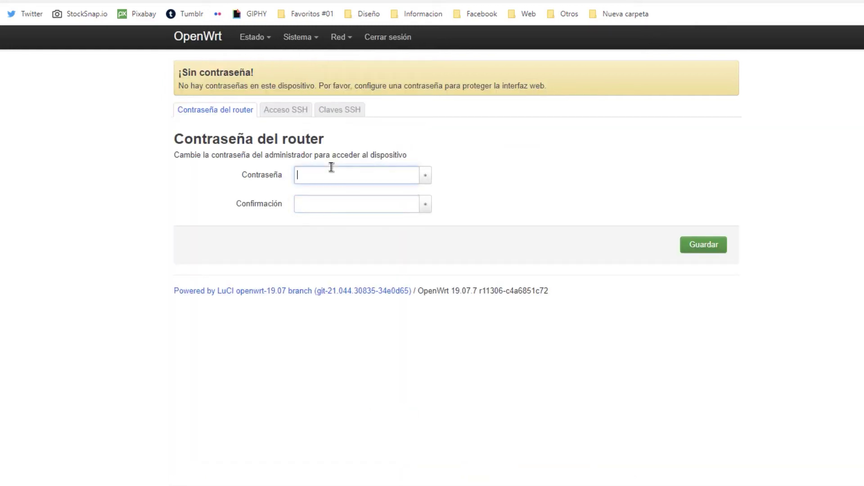
{"action": "type", "text": "••••••••••"}
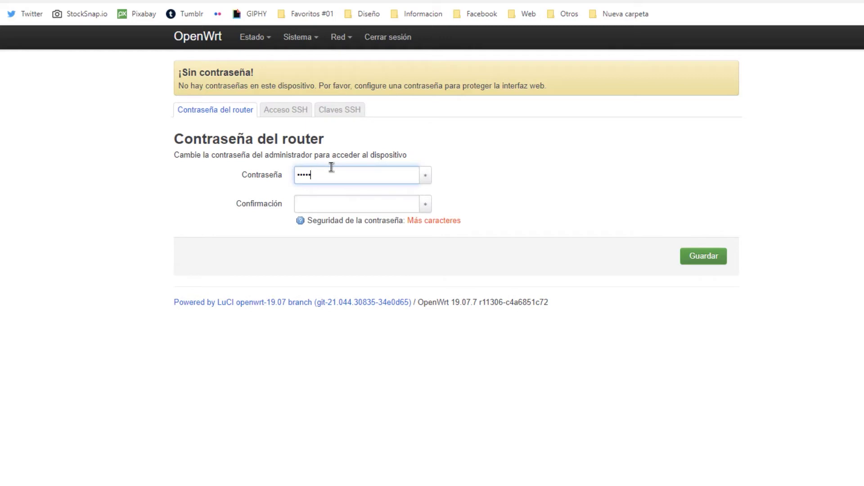
{"action": "type", "text": "••••"}
{"action": "left_click", "coordinate": [366, 201]}
{"action": "type", "text": "••••••••••"}
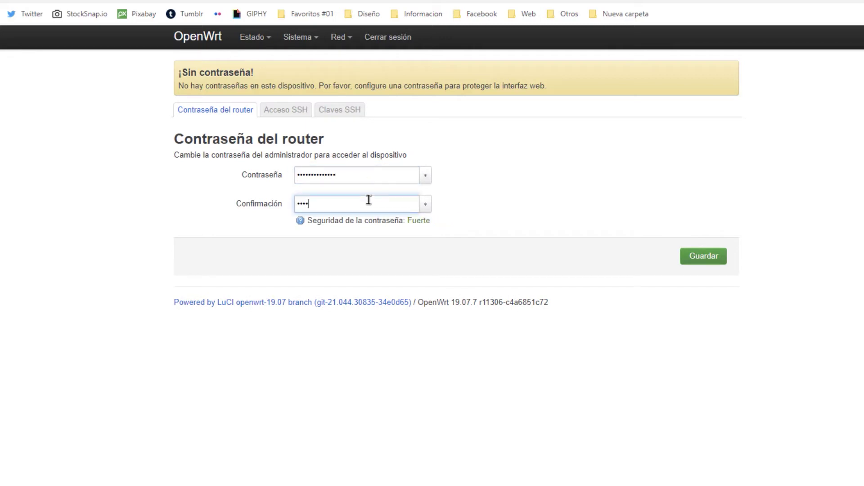
{"action": "type", "text": "••••"}
{"action": "left_click", "coordinate": [703, 259]}
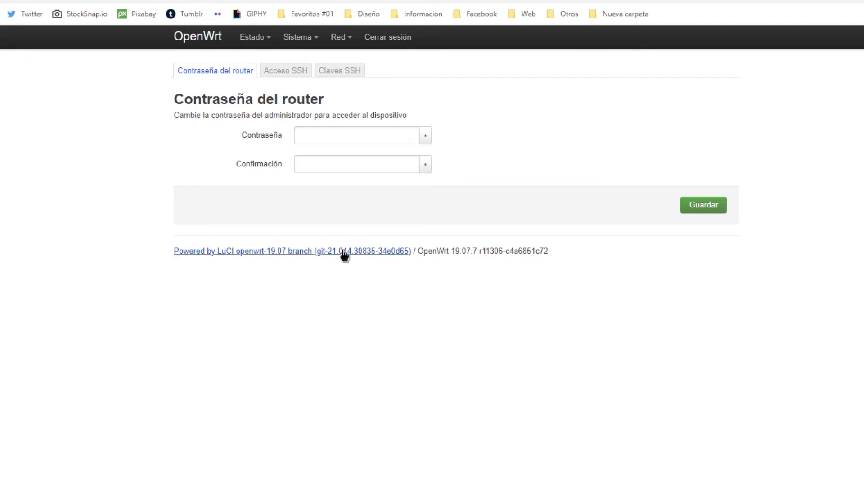
- Review the two disabled networks under Red > Wi-Fi and edit the radio0 'OpenWrt' network
{"action": "mouse_move", "coordinate": [333, 40]}
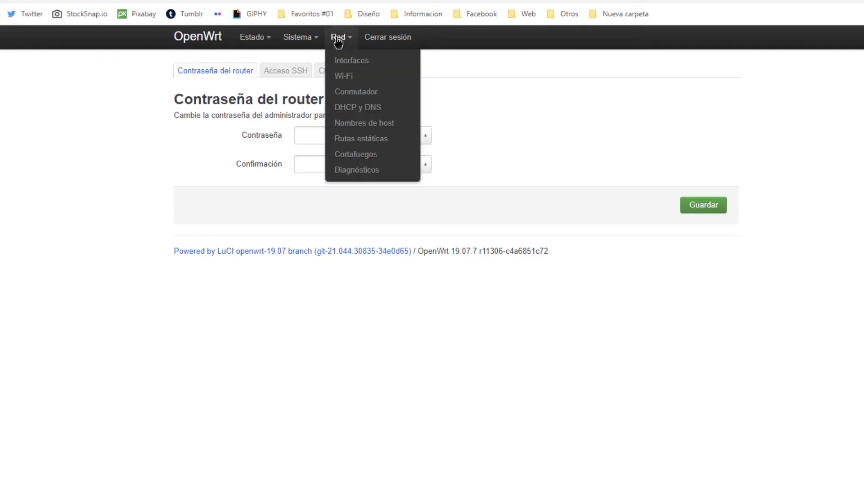
{"action": "left_click", "coordinate": [350, 81]}
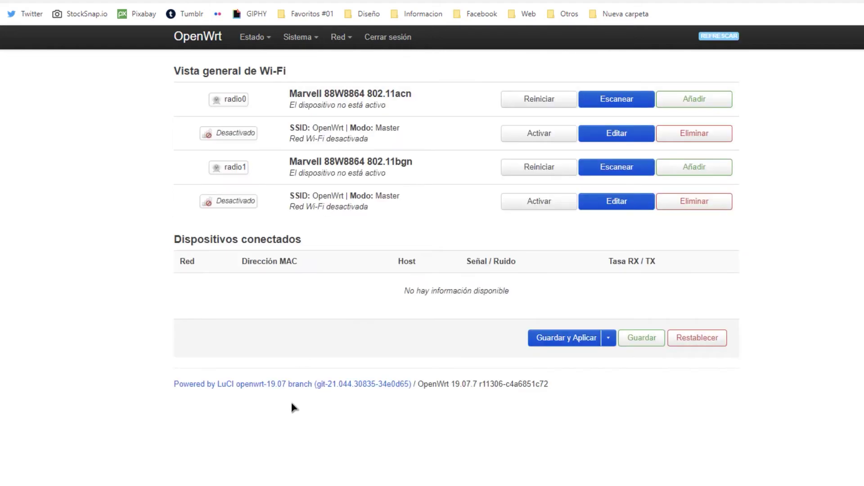
{"action": "left_click_drag", "start_coordinate": [297, 72], "coordinate": [173, 71]}
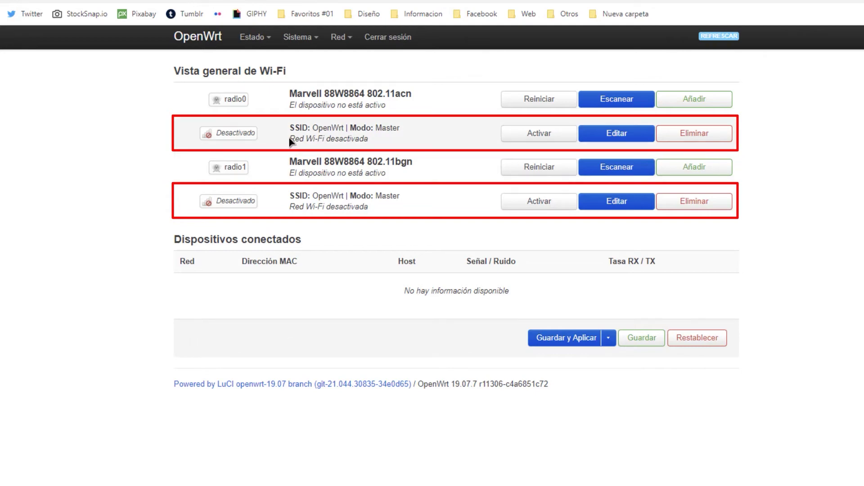
{"action": "left_click_drag", "start_coordinate": [290, 141], "coordinate": [375, 147]}
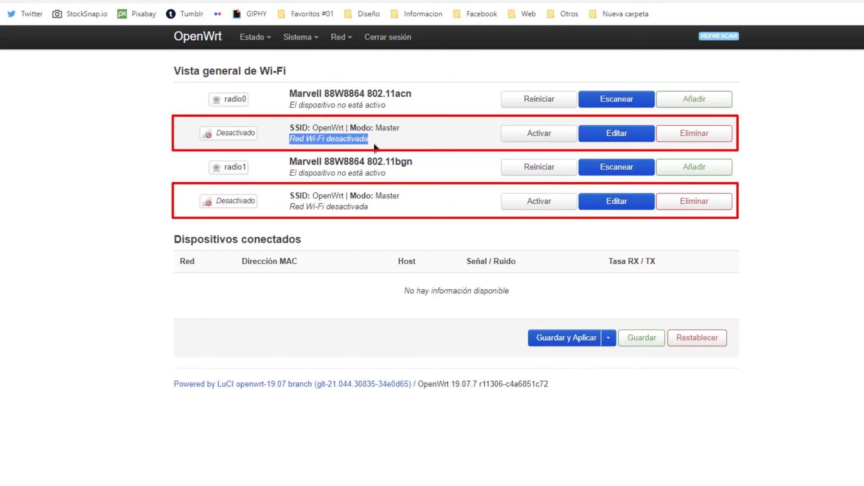
{"action": "left_click_drag", "start_coordinate": [291, 208], "coordinate": [377, 212]}
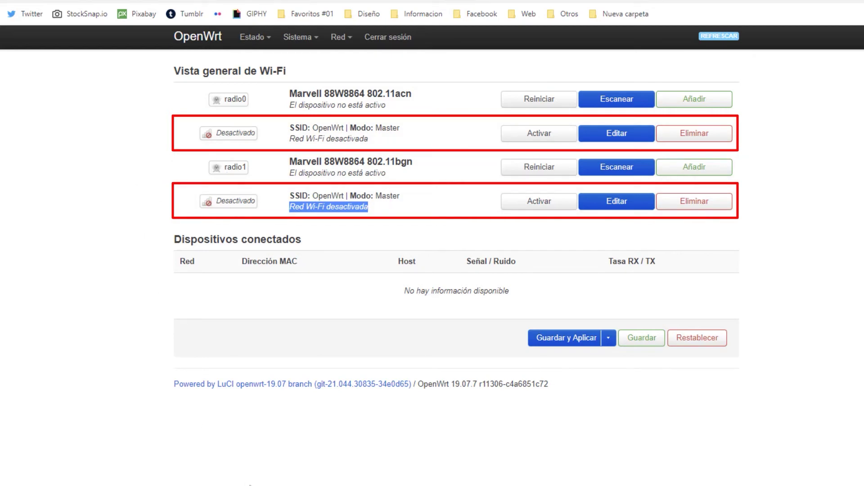
{"action": "left_click", "coordinate": [250, 485]}
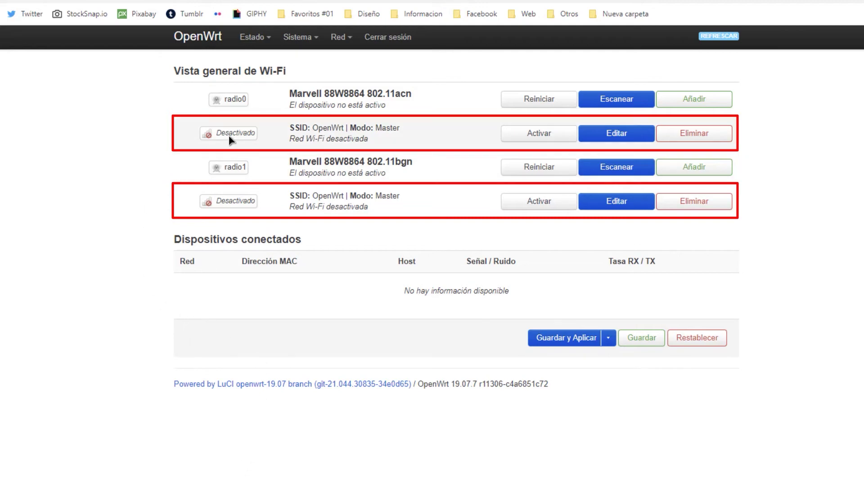
{"action": "left_click_drag", "start_coordinate": [370, 141], "coordinate": [291, 143]}
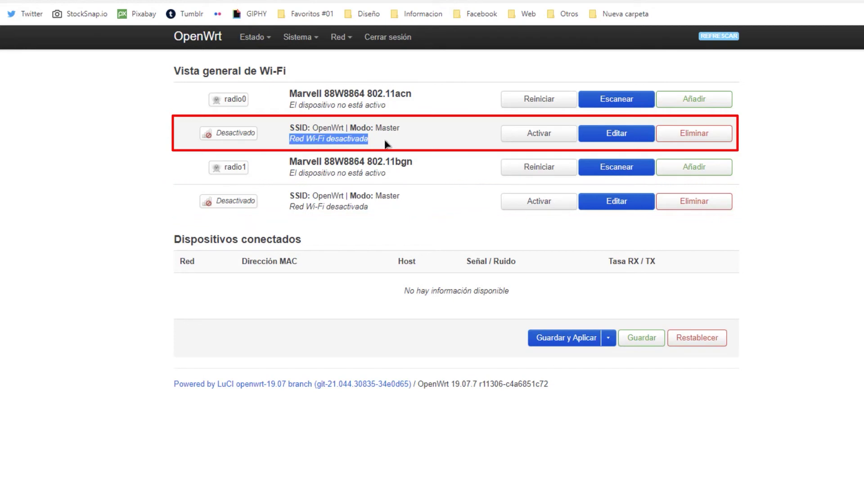
{"action": "left_click", "coordinate": [618, 142]}
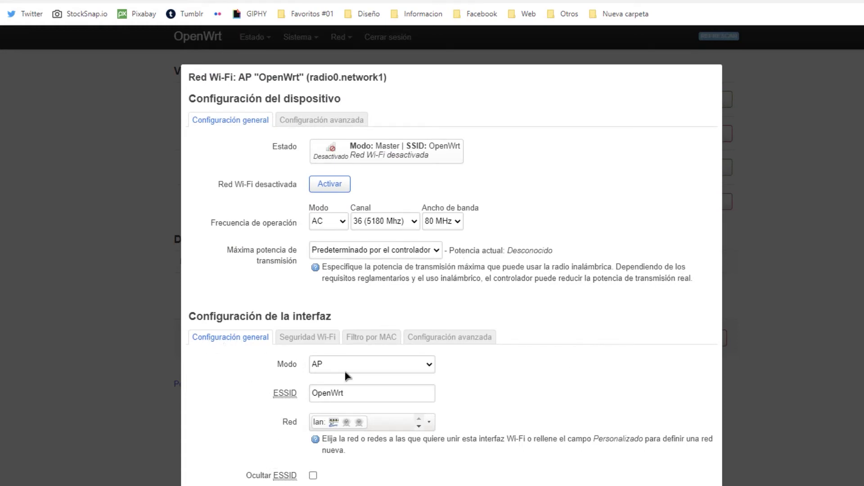
- Rename the radio0 ESSID from 'OpenWrt' to 'Fizteseo 5.0', keeping bandwidth at 80 MHz
{"action": "left_click", "coordinate": [368, 397]}
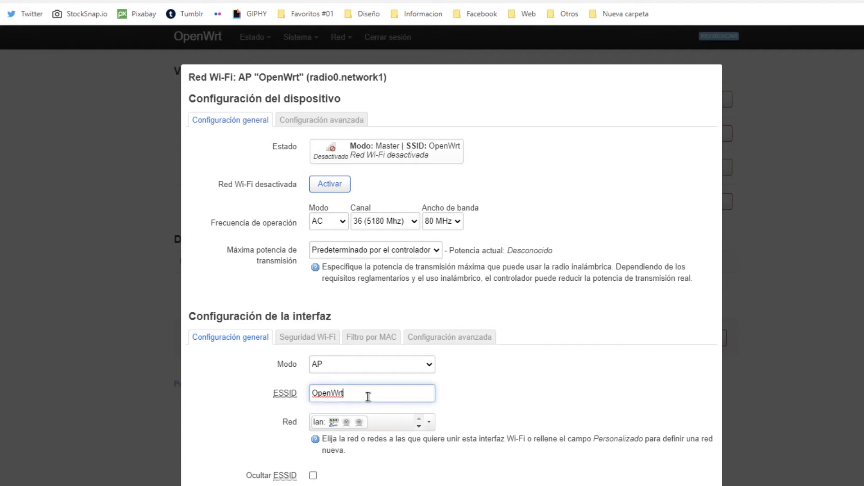
{"action": "left_click_drag", "start_coordinate": [367, 397], "coordinate": [293, 400]}
{"action": "left_click_drag", "start_coordinate": [366, 397], "coordinate": [304, 406]}
{"action": "left_click", "coordinate": [353, 400]}
{"action": "left_click_drag", "start_coordinate": [360, 399], "coordinate": [277, 403]}
{"action": "type", "text": "Fizteseo"}
{"action": "left_click", "coordinate": [455, 222]}
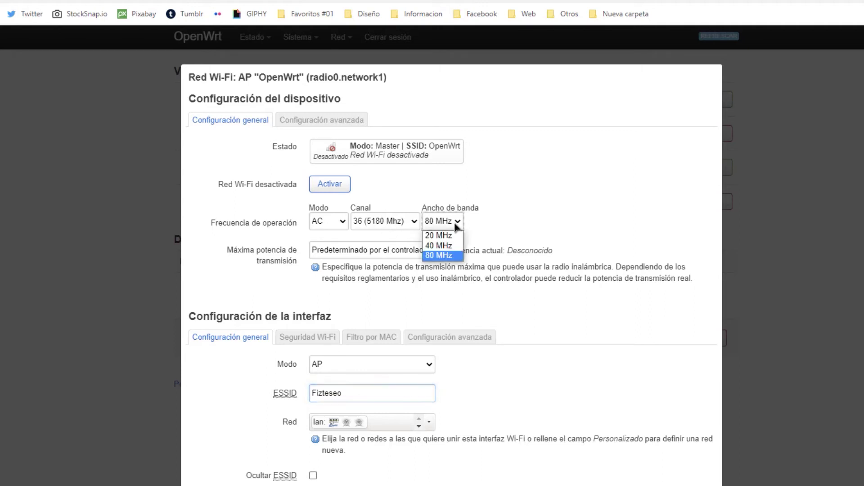
{"action": "left_click", "coordinate": [438, 256]}
{"action": "left_click", "coordinate": [381, 397]}
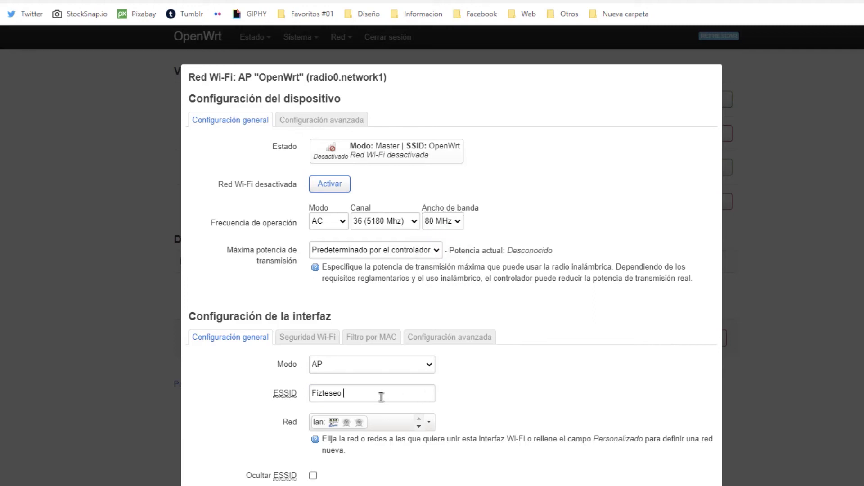
{"action": "type", "text": "5."}
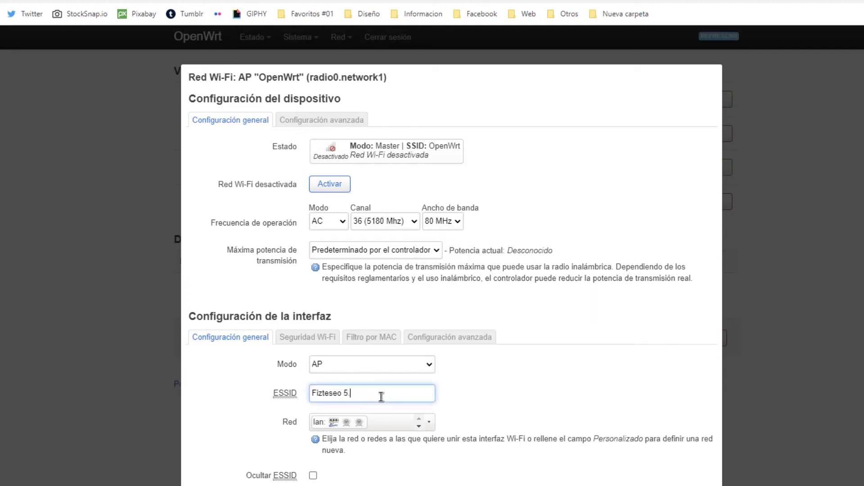
{"action": "type", "text": "0"}
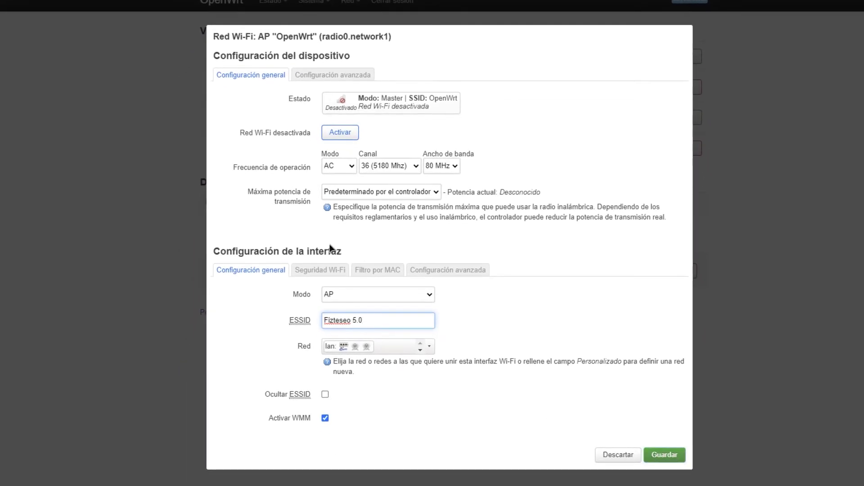
- Replace the Clave in Seguridad Wi-Fi with an eight-character WPA2-PSK password
{"action": "left_click", "coordinate": [317, 272]}
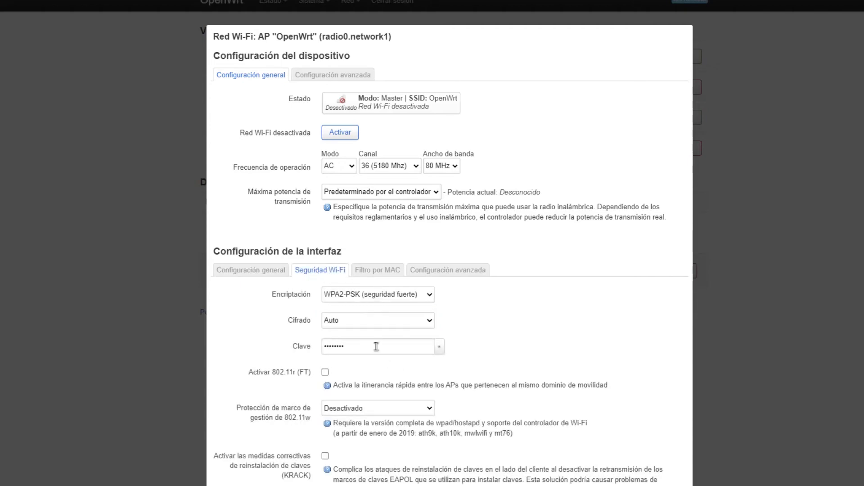
{"action": "left_click", "coordinate": [307, 347]}
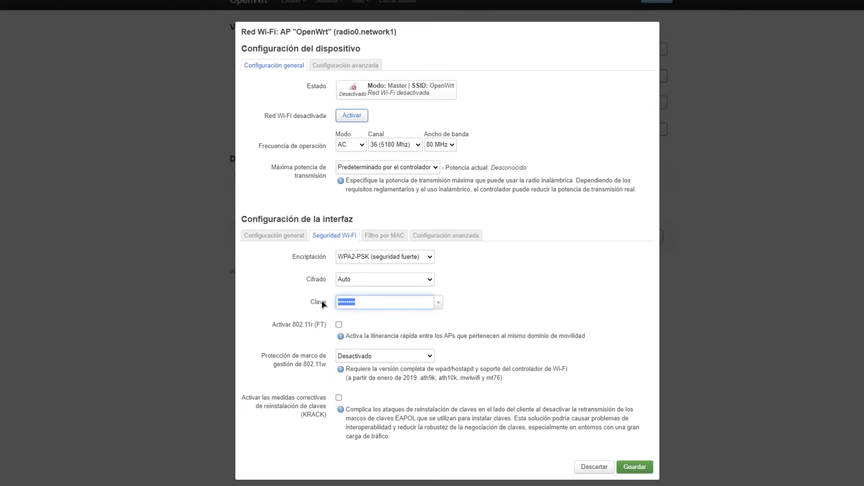
{"action": "key", "text": "BackSpace"}
{"action": "type", "text": "123456"}
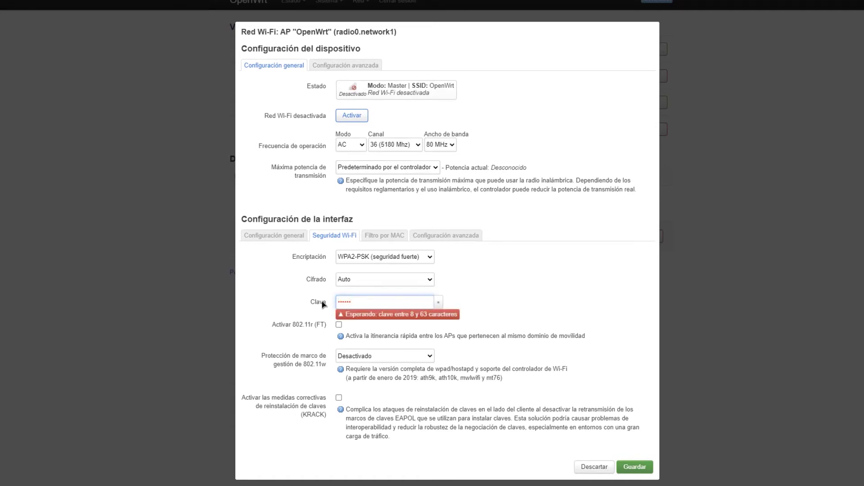
{"action": "type", "text": "78"}
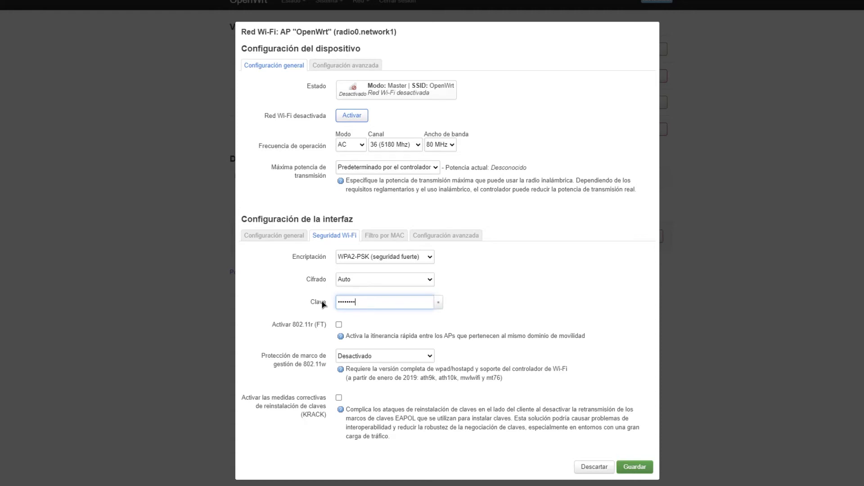
{"action": "type", "text": "90"}
{"action": "key", "text": "ctrl+a"}
{"action": "type", "text": "1234567"}
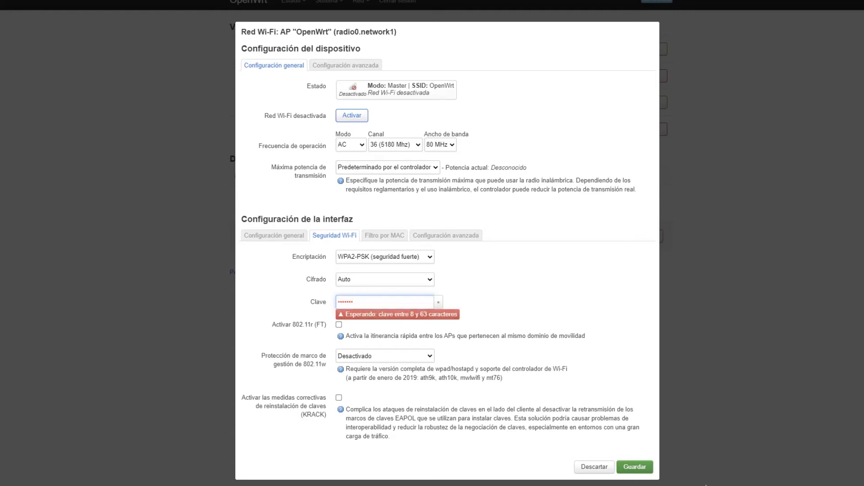
{"action": "left_click", "coordinate": [292, 236]}
{"action": "left_click", "coordinate": [333, 236]}
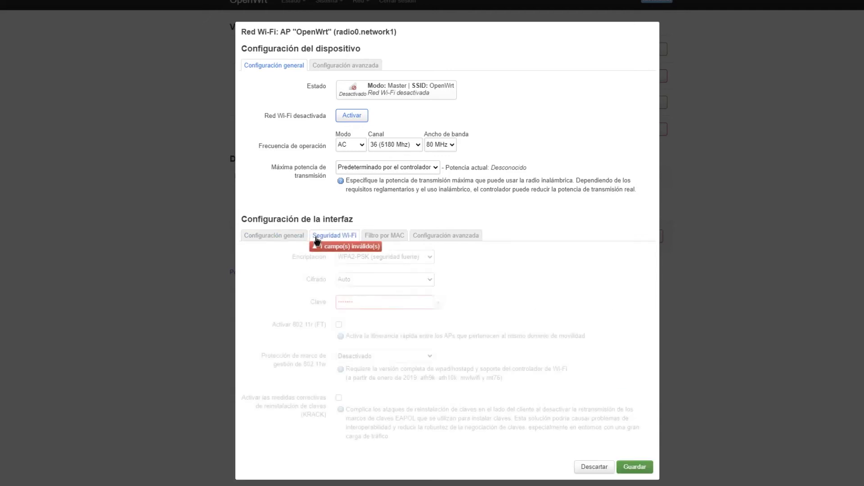
{"action": "left_click", "coordinate": [393, 306]}
{"action": "left_click_drag", "start_coordinate": [393, 306], "coordinate": [309, 312]}
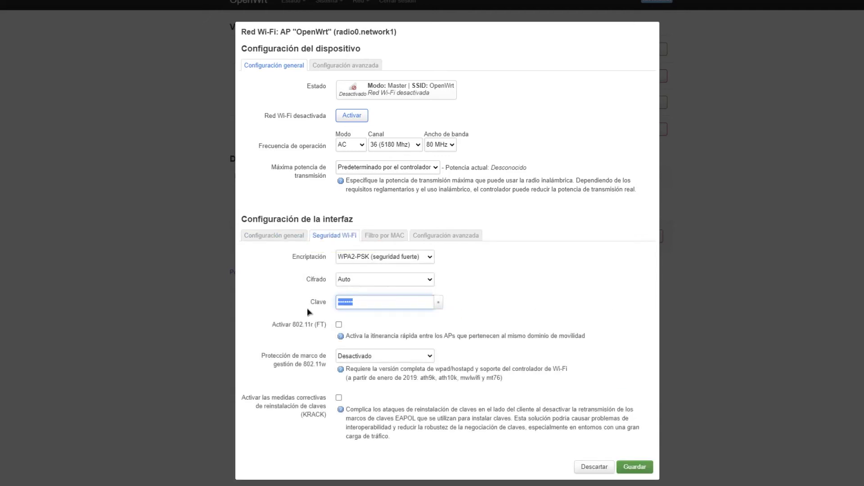
{"action": "type", "text": "12345678"}
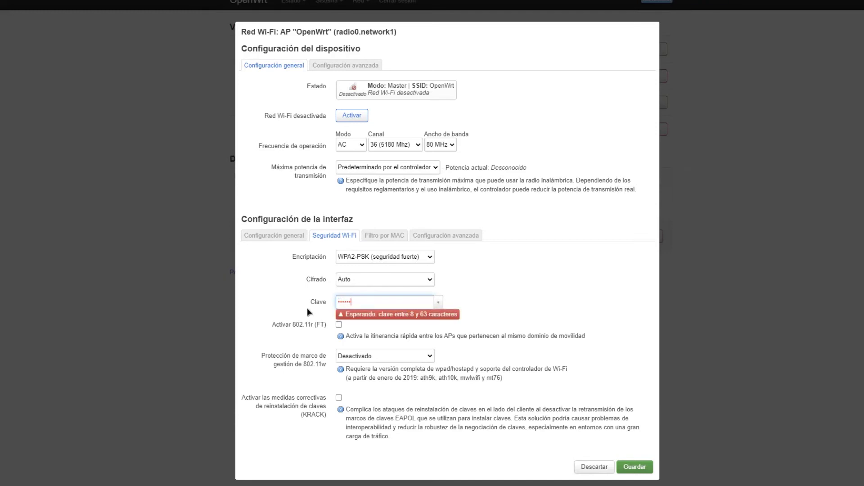
- Save, apply and enable Fizteseo 5.0, then edit the 2.4 GHz 'OpenWrt' network
{"action": "left_click", "coordinate": [648, 468]}
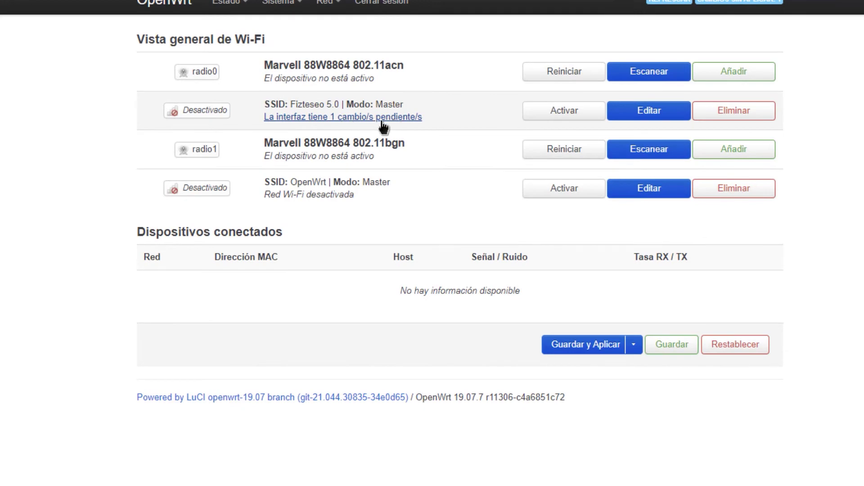
{"action": "left_click", "coordinate": [578, 351]}
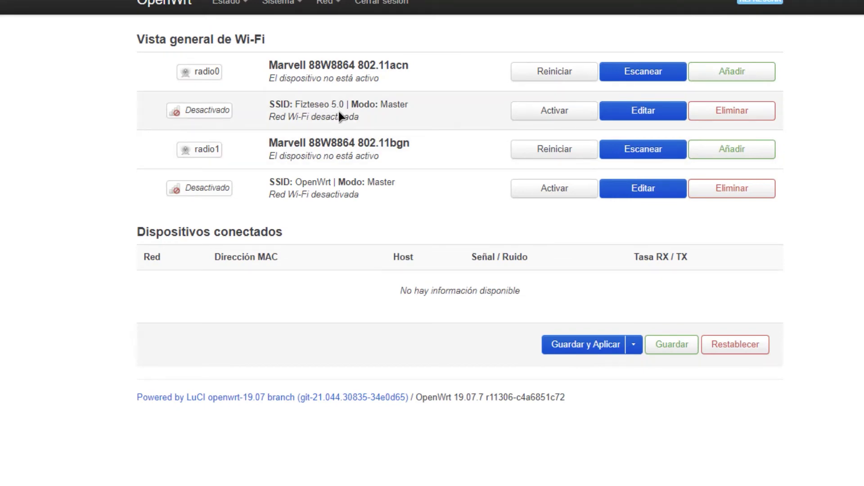
{"action": "left_click", "coordinate": [548, 117]}
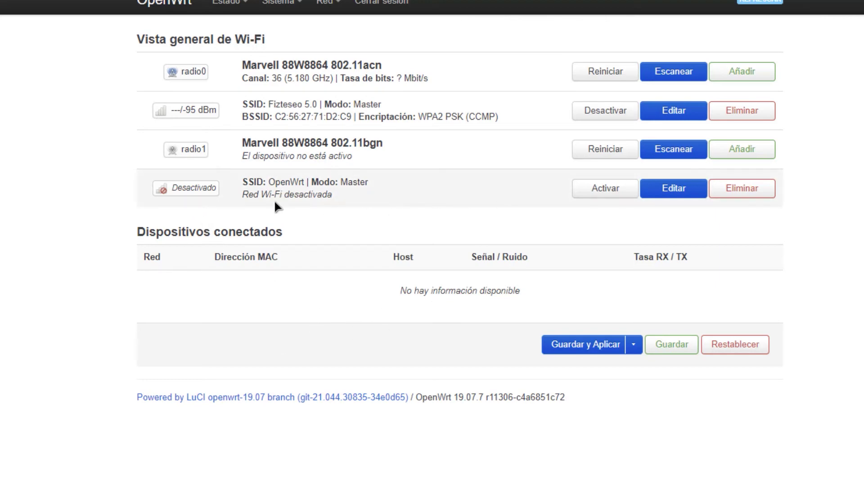
{"action": "left_click", "coordinate": [674, 189]}
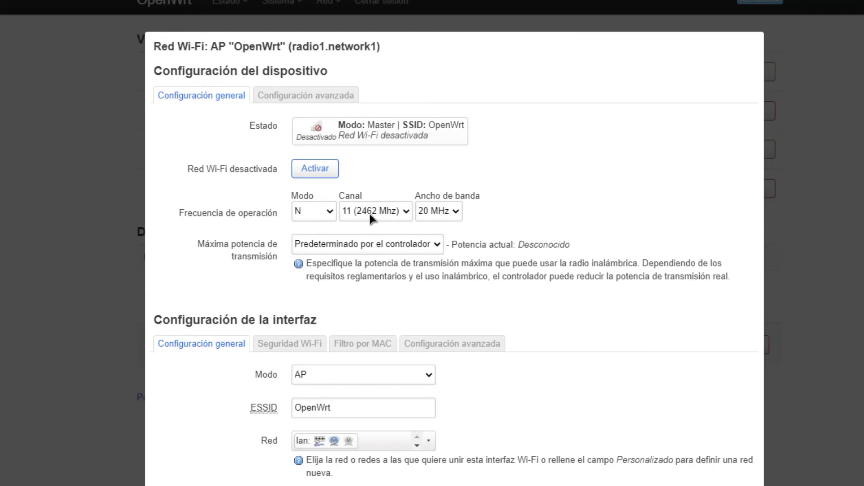
- Set radio1 to 40 MHz, rename it 'Fizteseo 2.0', give it an eight-character key, and save
{"action": "left_click", "coordinate": [442, 217]}
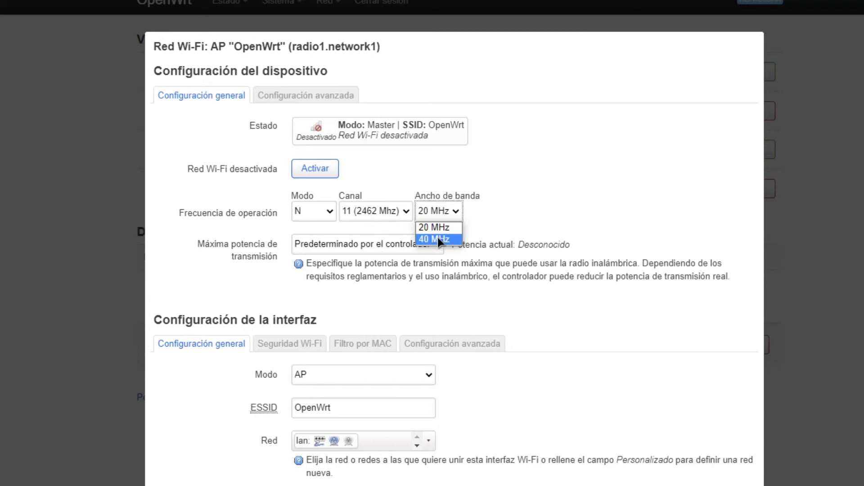
{"action": "left_click", "coordinate": [431, 240]}
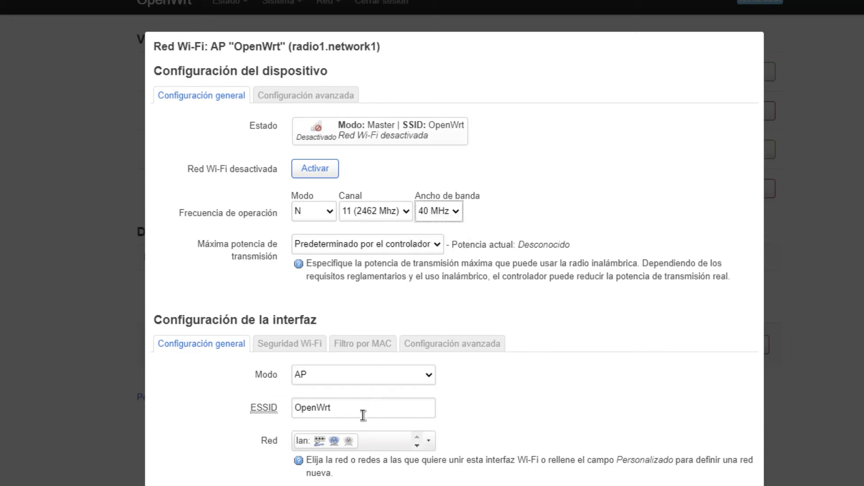
{"action": "left_click_drag", "start_coordinate": [387, 409], "coordinate": [298, 413]}
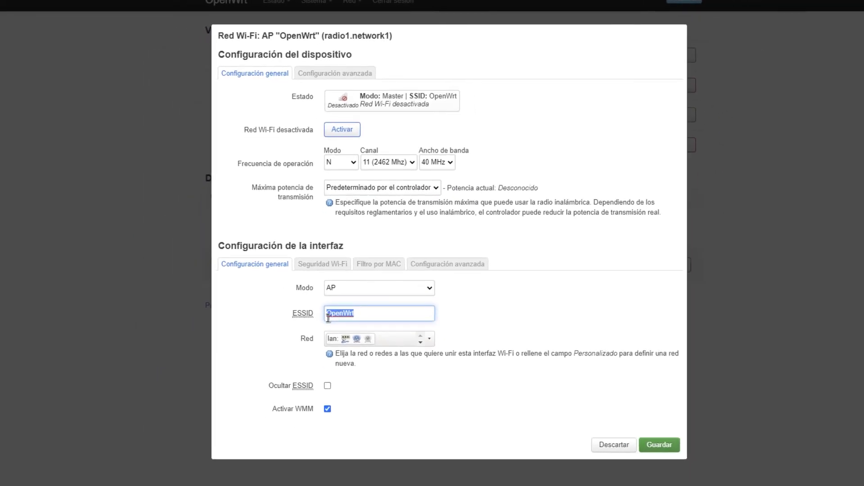
{"action": "type", "text": "Eizteseo 2.0"}
{"action": "left_click", "coordinate": [323, 264]}
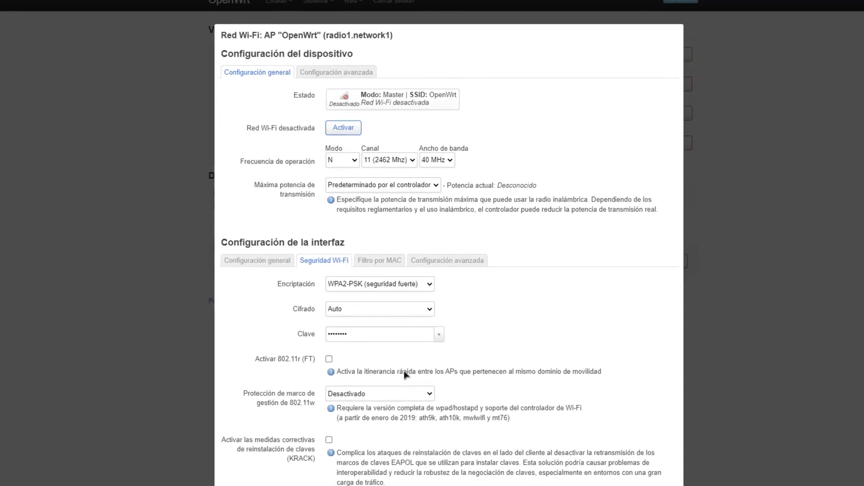
{"action": "left_click_drag", "start_coordinate": [347, 334], "coordinate": [282, 350]}
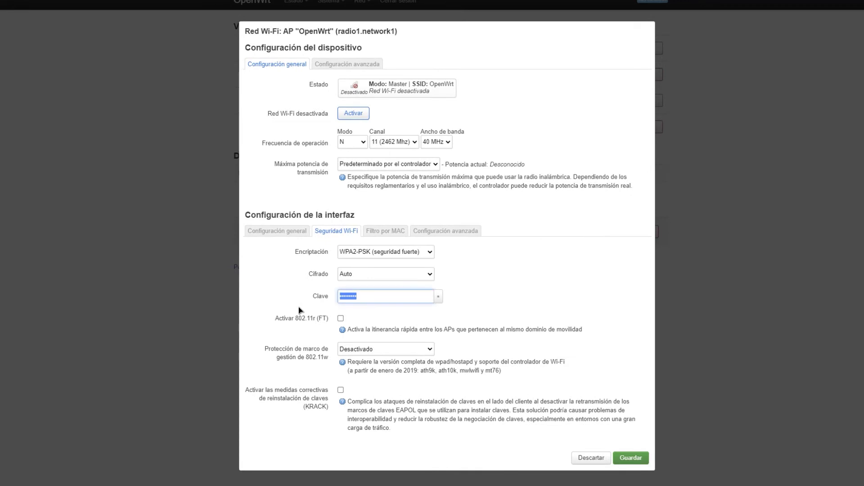
{"action": "type", "text": "1234567"}
{"action": "type", "text": "8"}
{"action": "left_click", "coordinate": [630, 458]}
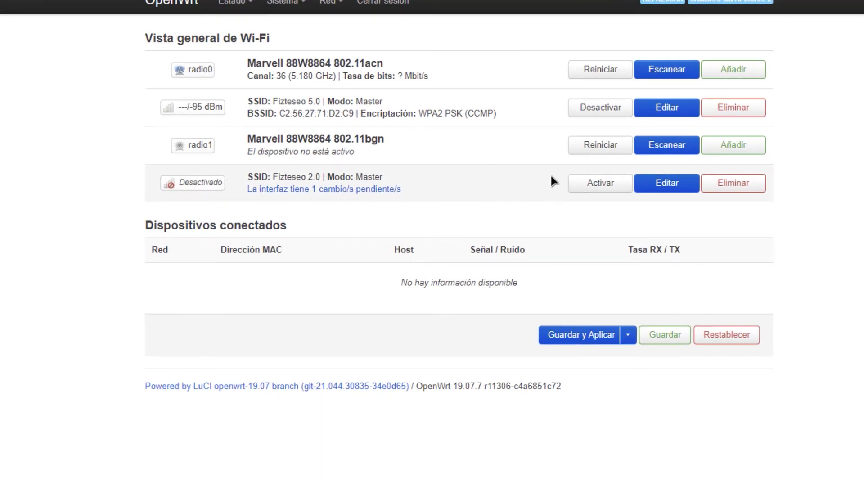
- Enable Fizteseo 2.0 and save and apply the configuration
{"action": "left_click", "coordinate": [595, 190]}
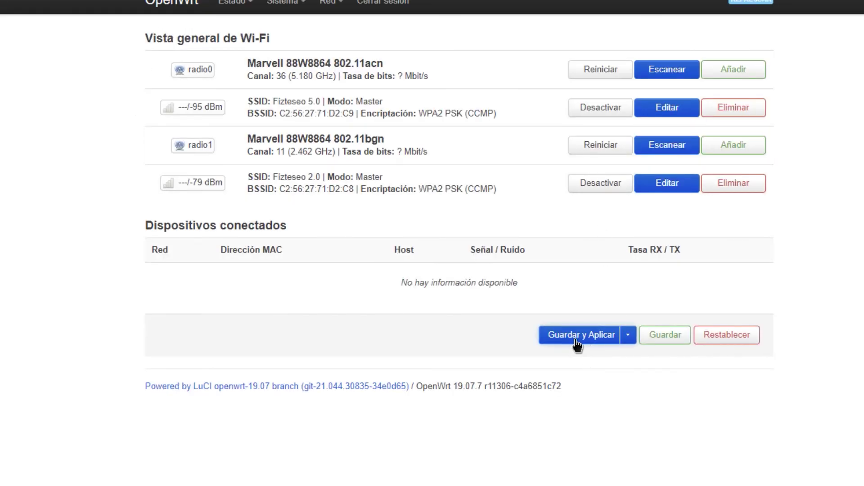
{"action": "left_click", "coordinate": [578, 336]}
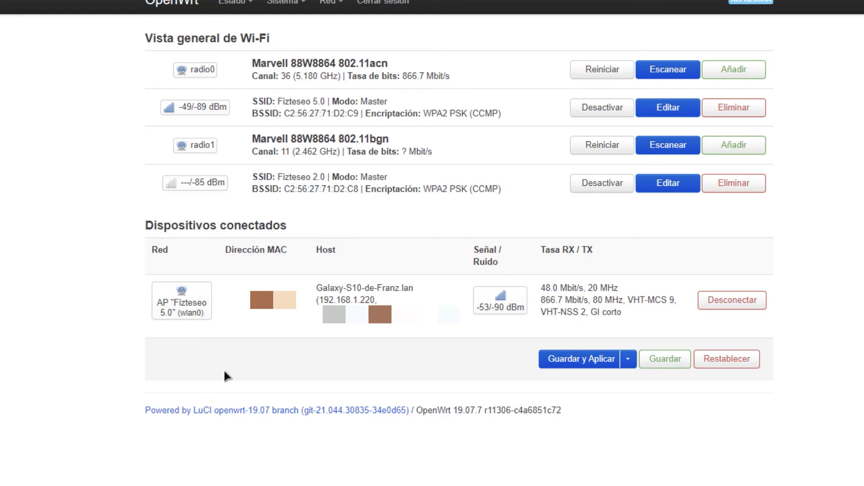
- Reopen Fizteseo 2.0's settings, check the channel list, and save unchanged on channel 11
{"action": "left_click", "coordinate": [670, 184]}
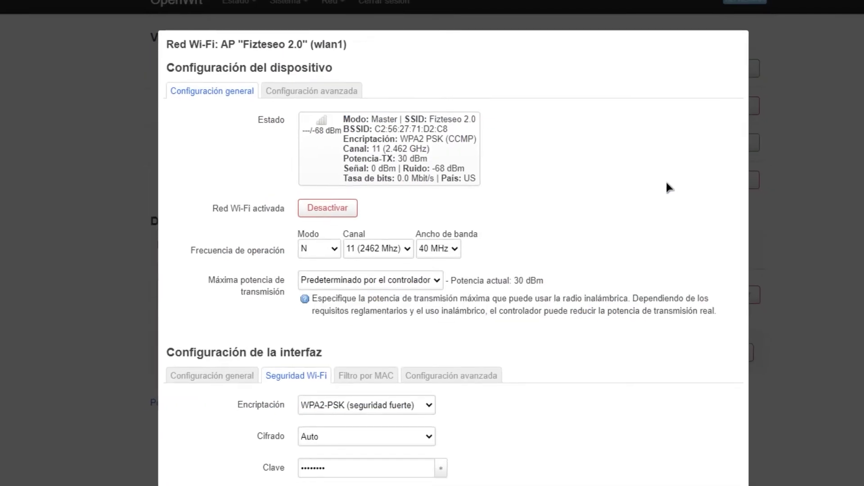
{"action": "left_click", "coordinate": [410, 169]}
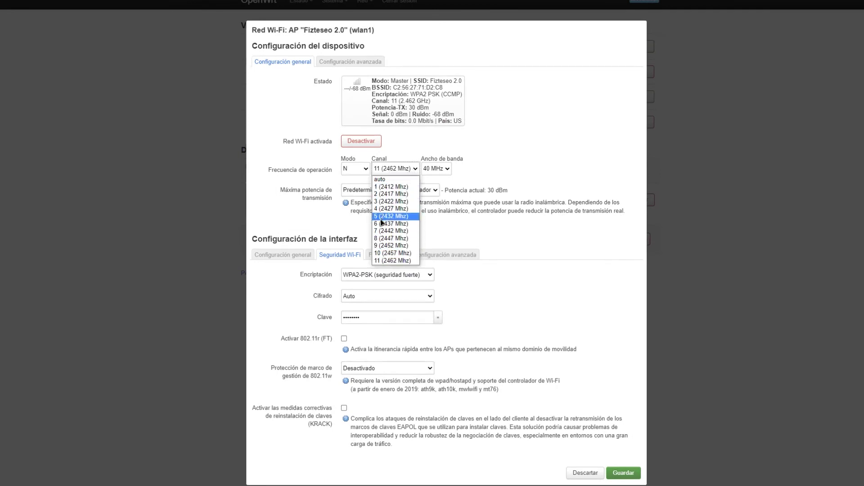
{"action": "key", "text": "Escape"}
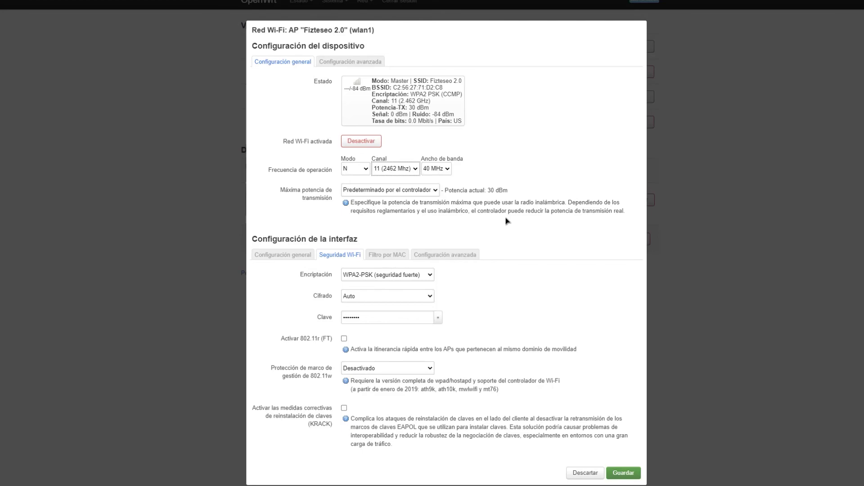
{"action": "left_click", "coordinate": [625, 472]}
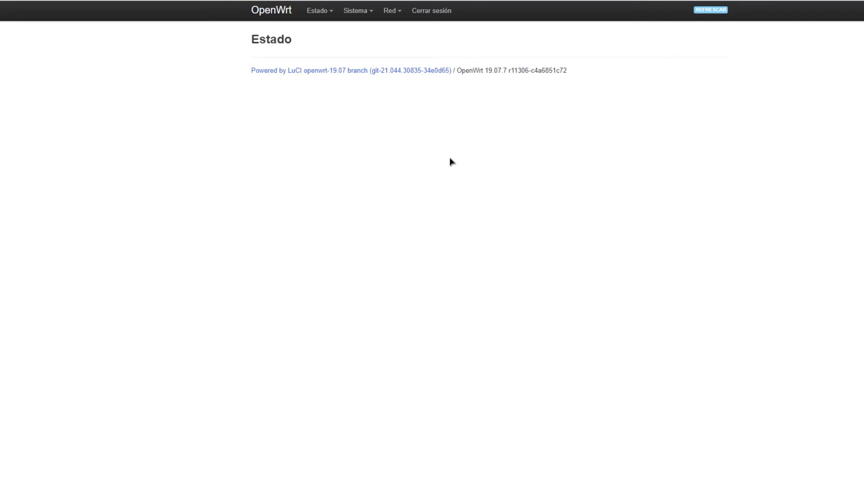
- In Sistema > Copia de seguridad / Grabar firmware, start flashing the OpenWrt factory image, then cancel the upload
{"action": "mouse_move", "coordinate": [365, 19]}
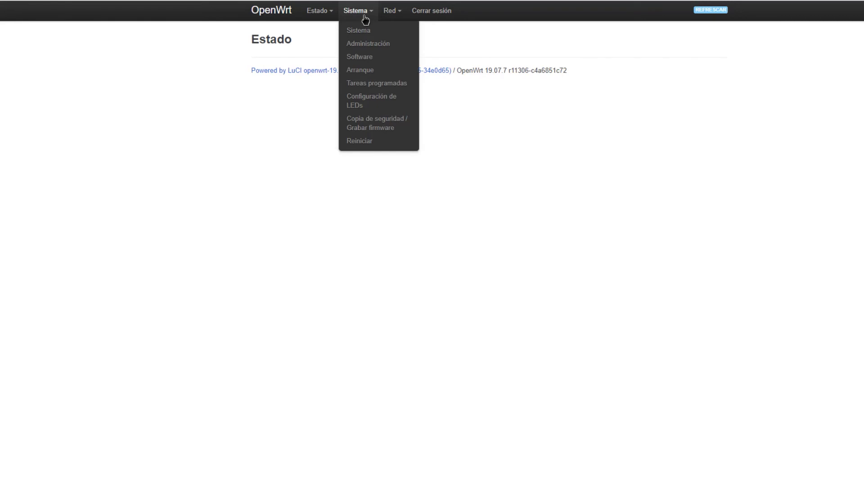
{"action": "left_click", "coordinate": [368, 130]}
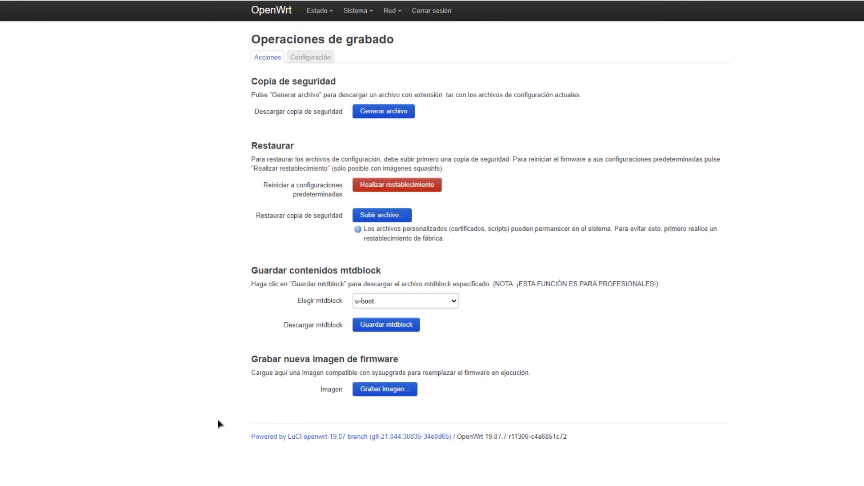
{"action": "left_click", "coordinate": [381, 393]}
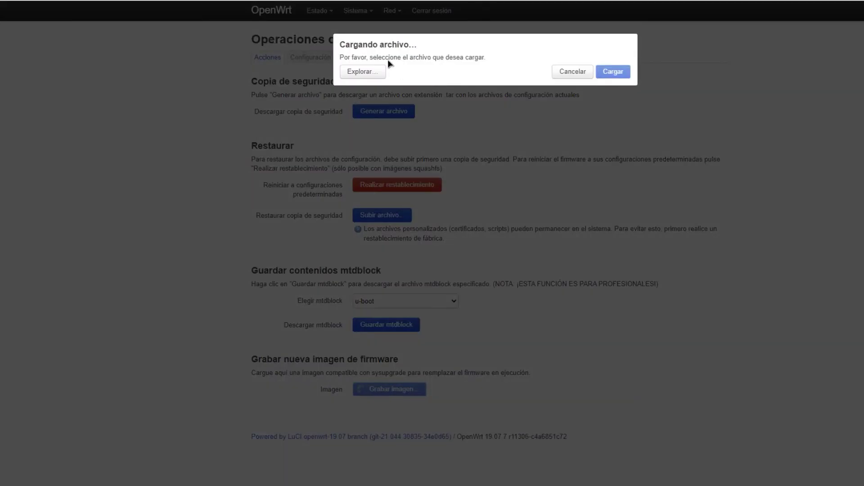
{"action": "left_click", "coordinate": [370, 72]}
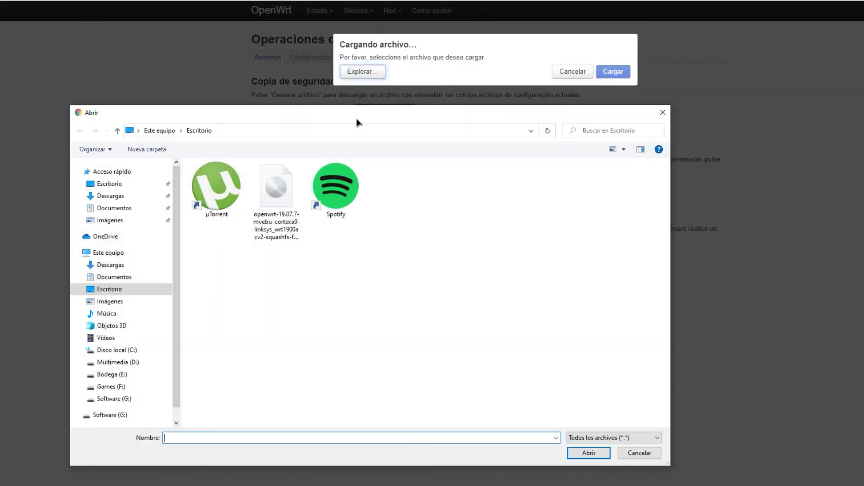
{"action": "left_click", "coordinate": [276, 198]}
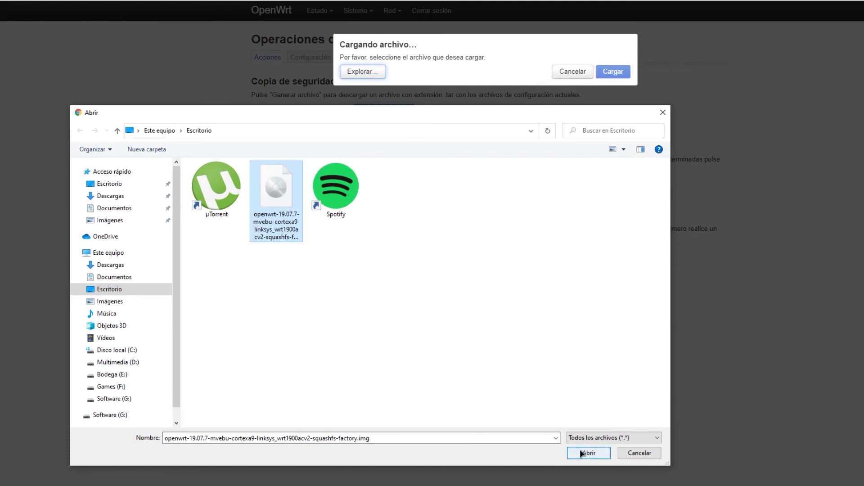
{"action": "left_click", "coordinate": [648, 455]}
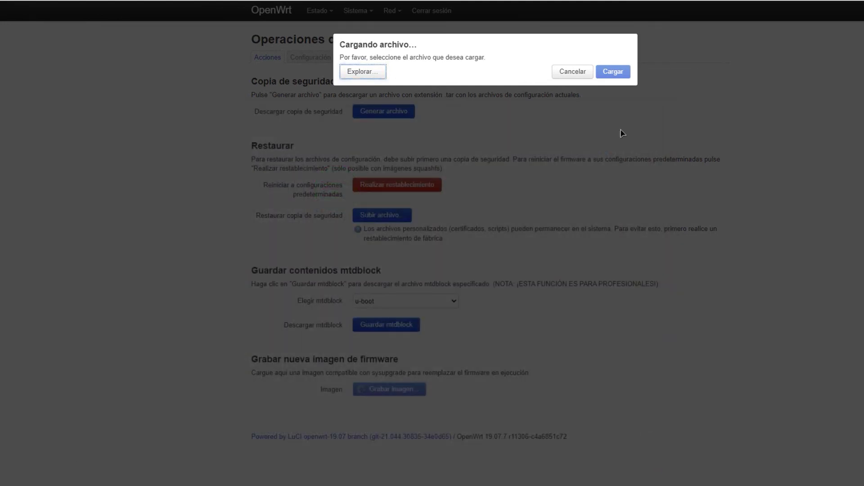
{"action": "left_click", "coordinate": [567, 75]}
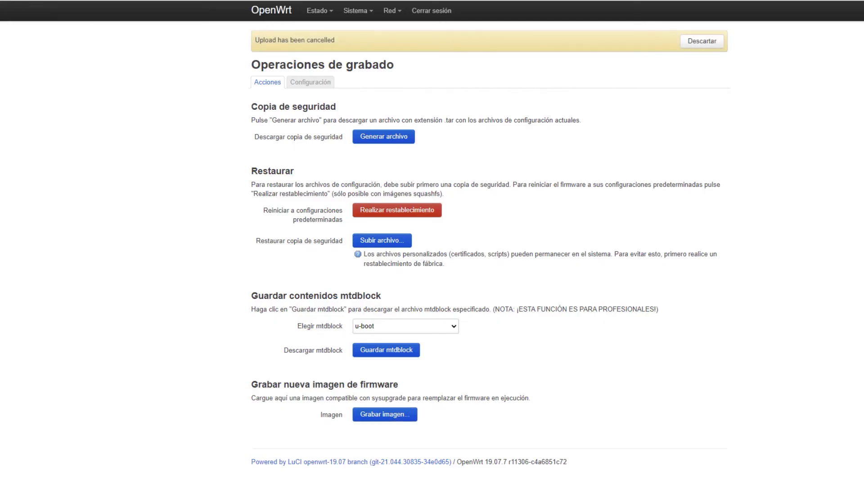